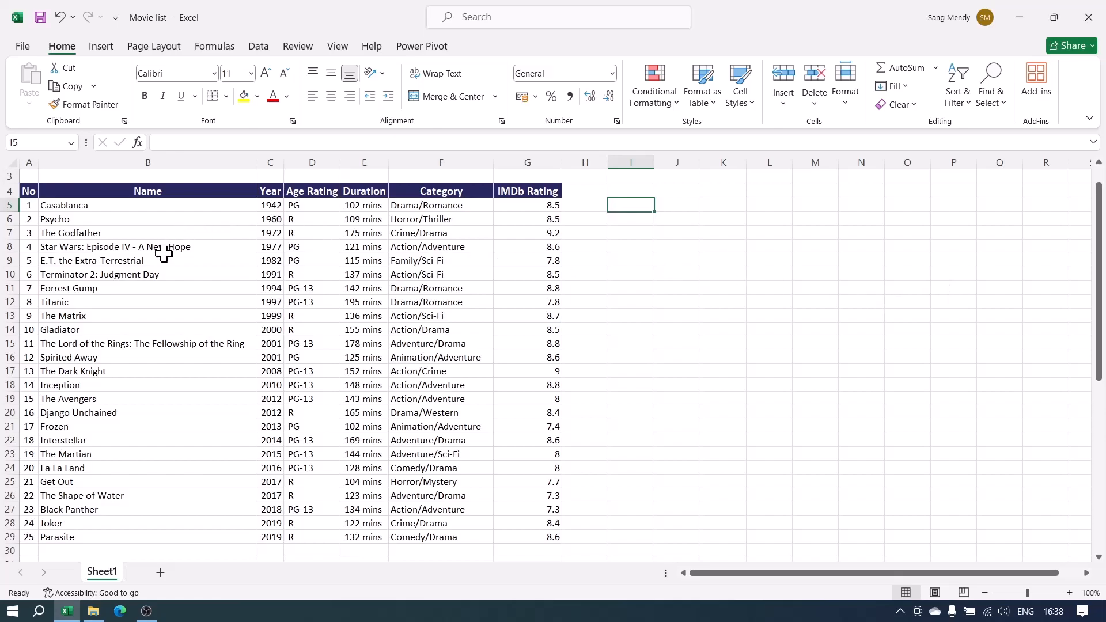
Step: Enter =FILTER(A5:G29,C5:C29>2000) in cell I5 to list the movies released after 2000
{"action": "scroll", "coordinate": [510, 382], "scroll_direction": "up", "scroll_amount": 1}
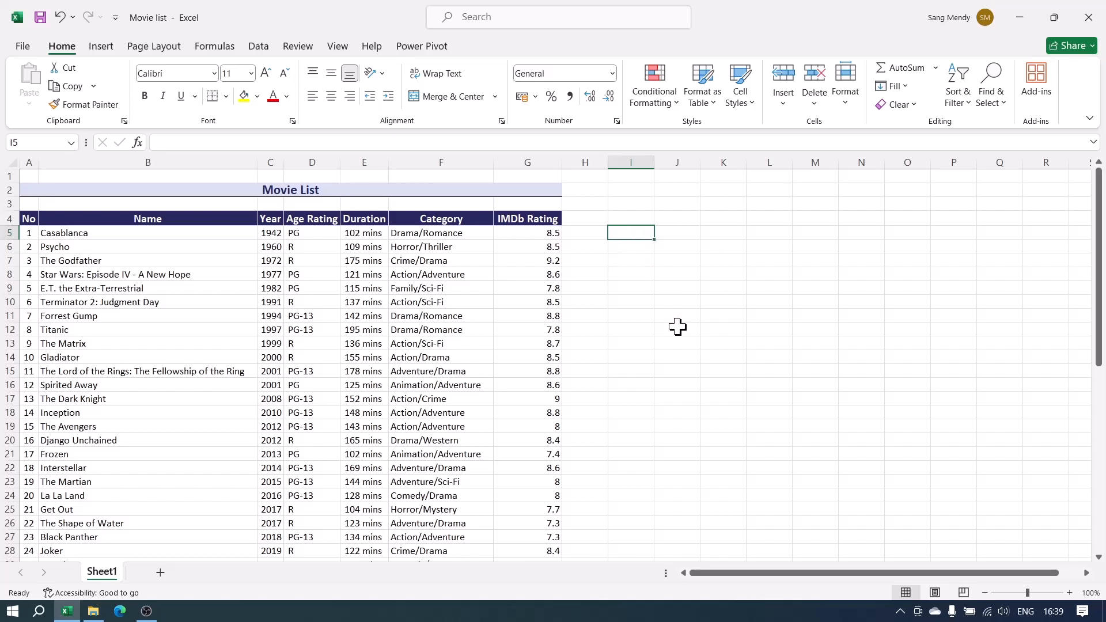
{"action": "type", "text": "=filter"}
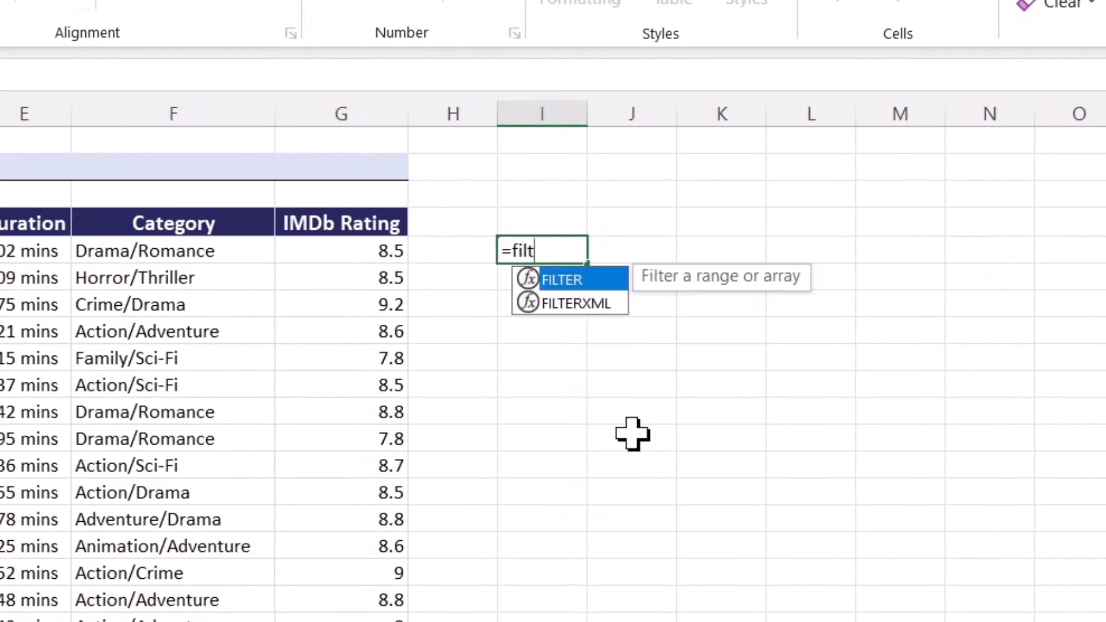
{"action": "type", "text": "("}
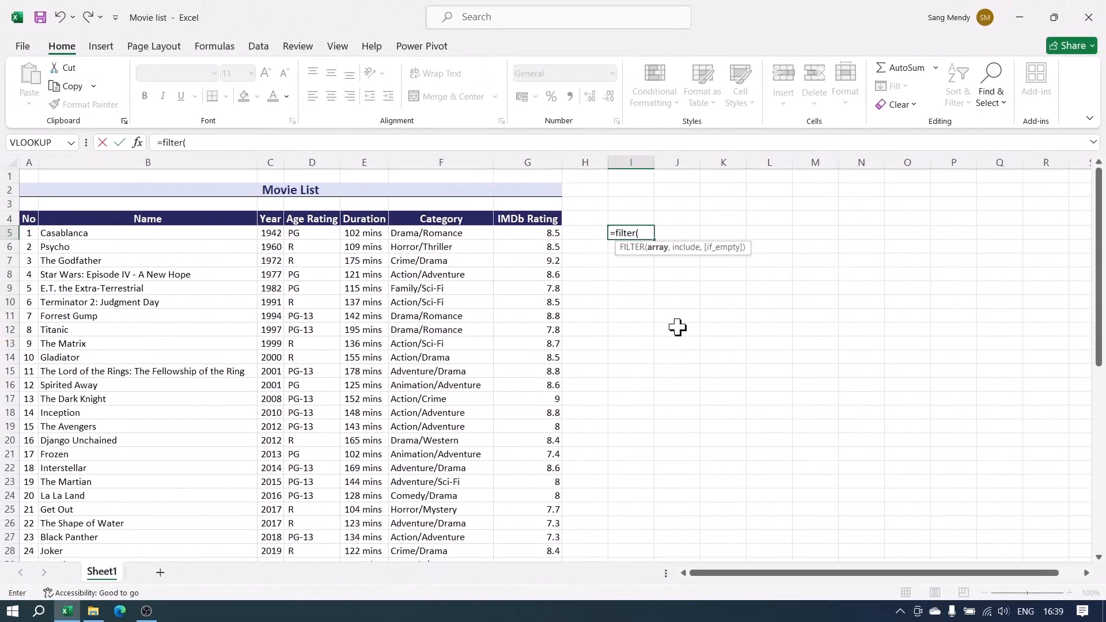
{"action": "scroll", "coordinate": [679, 328], "scroll_direction": "down", "scroll_amount": 1}
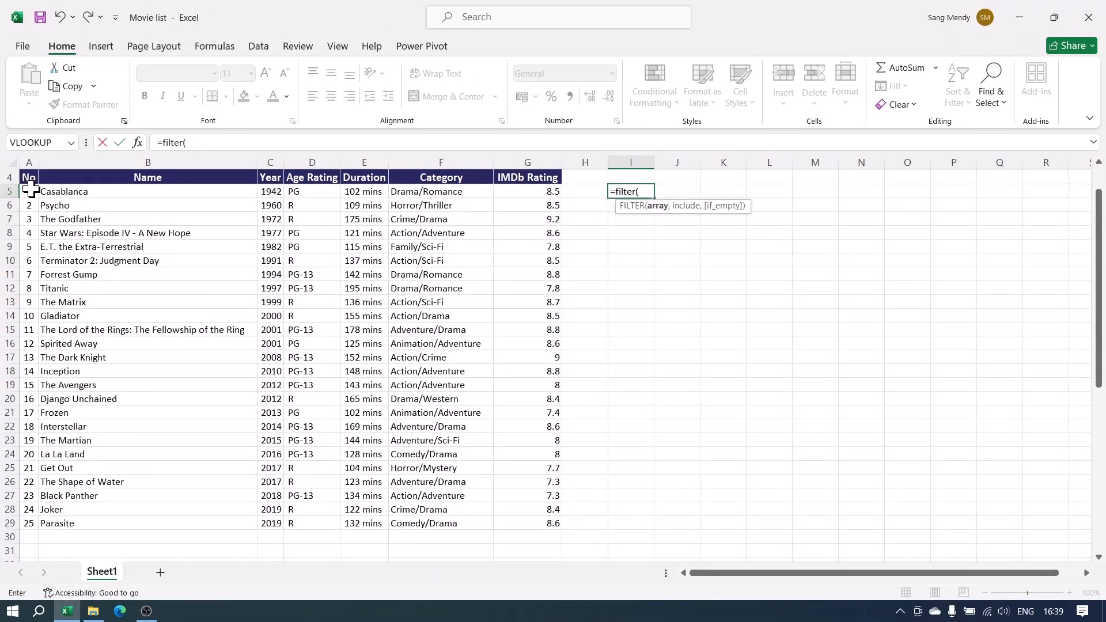
{"action": "left_click_drag", "start_coordinate": [31, 190], "coordinate": [520, 527]}
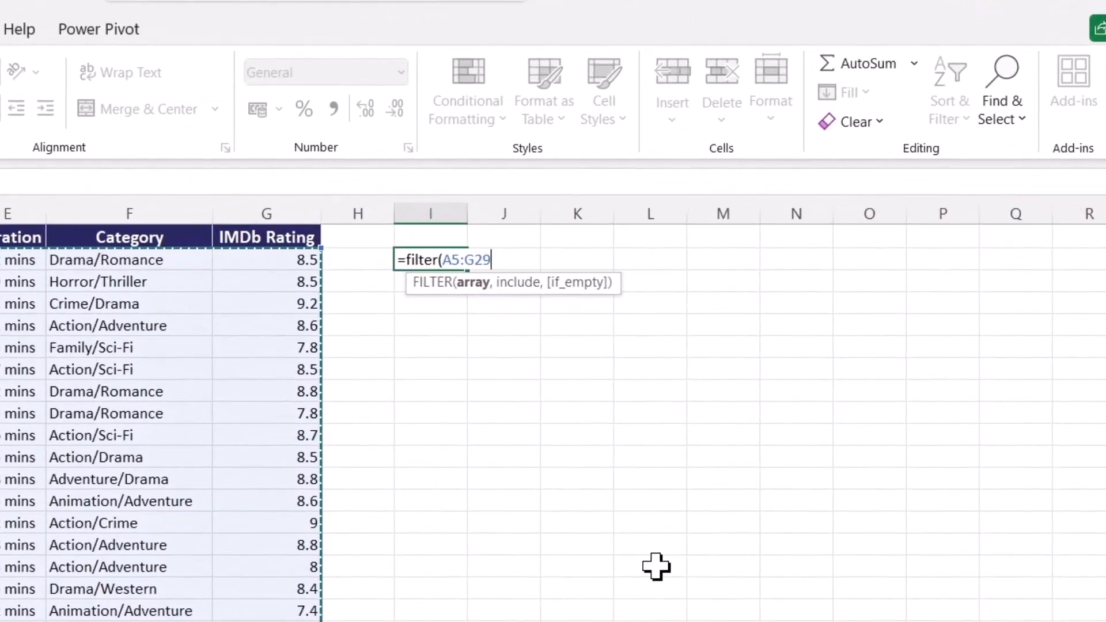
{"action": "type", "text": ","}
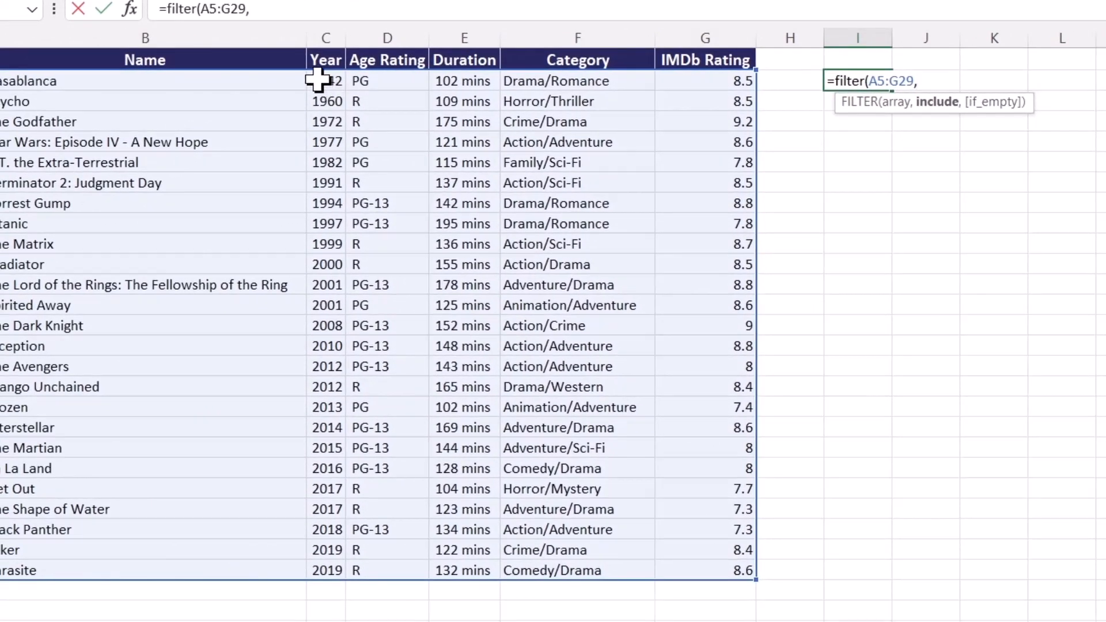
{"action": "left_click_drag", "start_coordinate": [317, 81], "coordinate": [326, 569]}
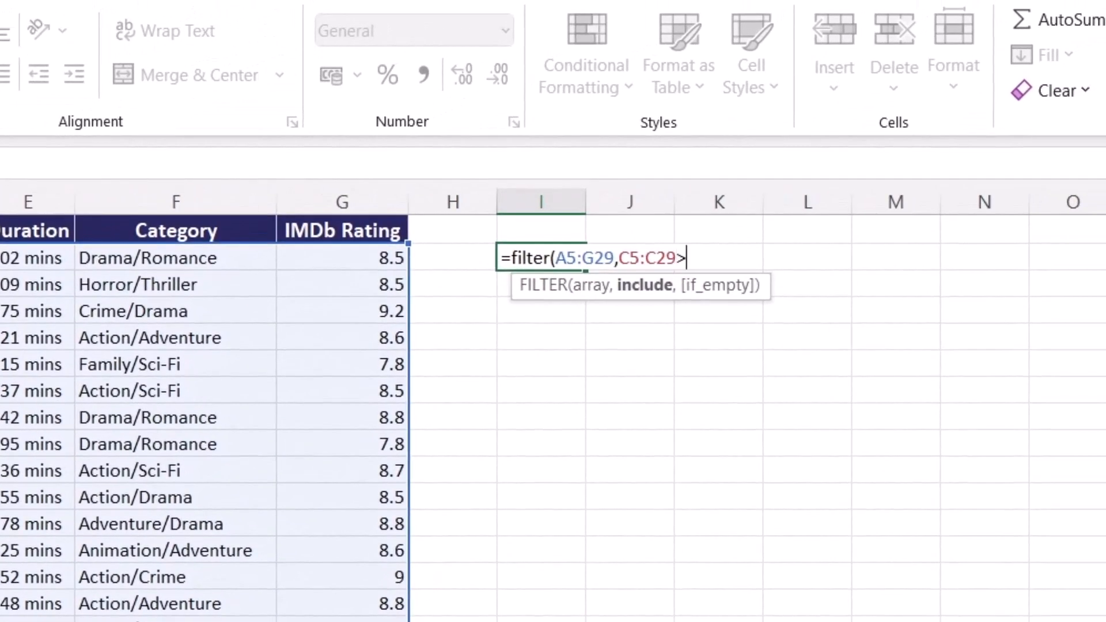
{"action": "type", "text": "200"}
{"action": "type", "text": "0"}
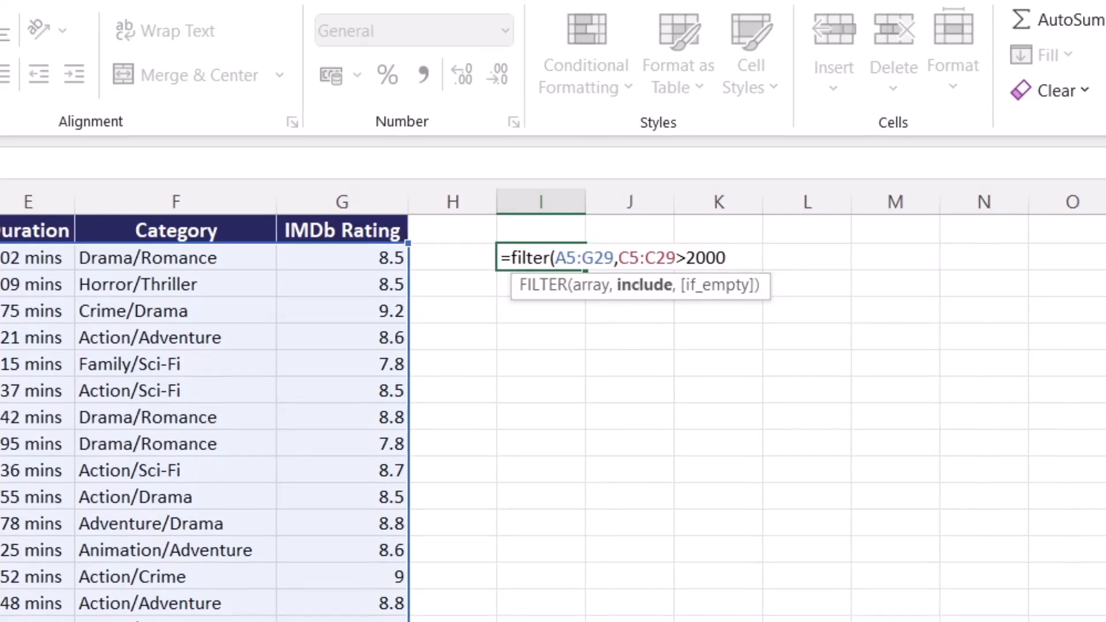
{"action": "type", "text": ")"}
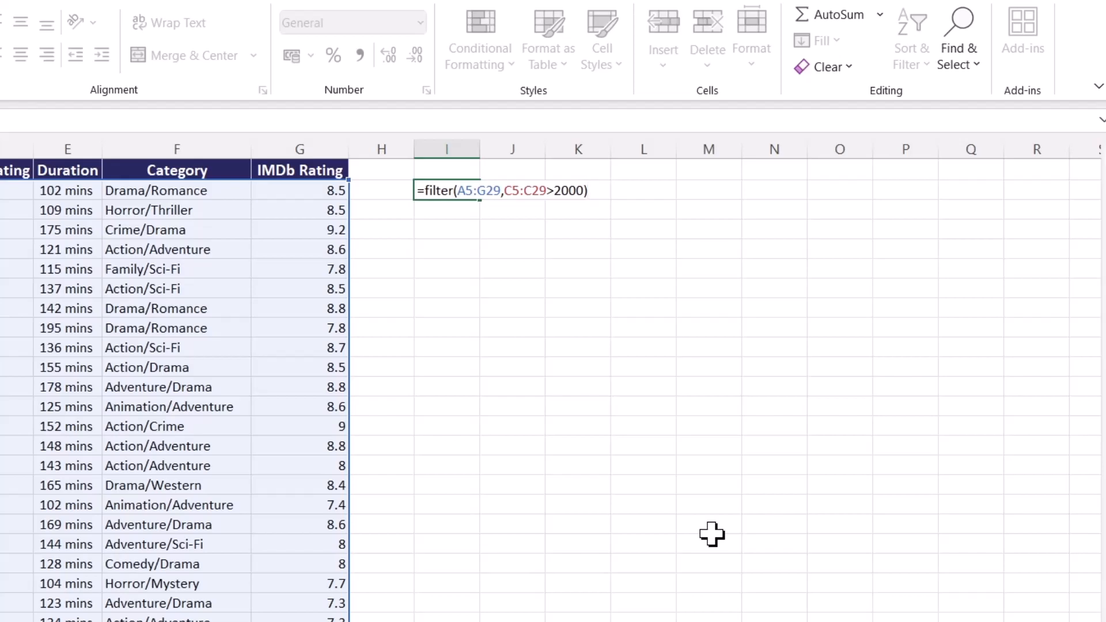
{"action": "key", "text": "Return"}
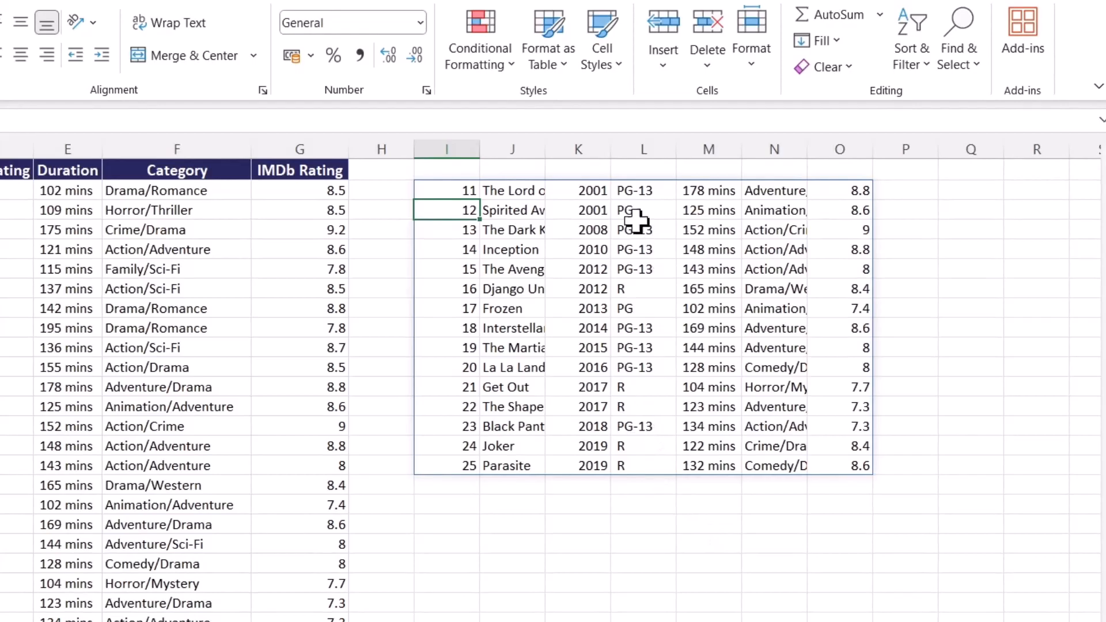
Step: Widen columns J and N so the movie names and categories in the filtered list fit
{"action": "left_click_drag", "start_coordinate": [570, 190], "coordinate": [582, 465]}
{"action": "left_click", "coordinate": [582, 466]}
{"action": "left_click_drag", "start_coordinate": [545, 150], "coordinate": [703, 153]}
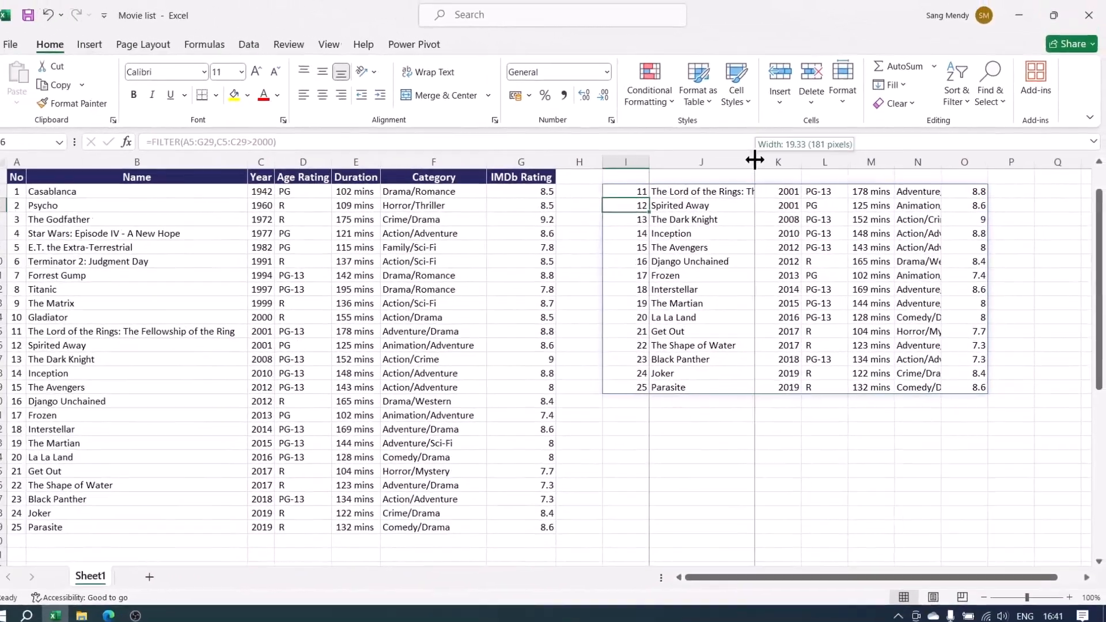
{"action": "double_click", "coordinate": [811, 165]}
{"action": "left_click_drag", "start_coordinate": [834, 576], "coordinate": [880, 576]}
{"action": "double_click", "coordinate": [817, 163]}
{"action": "left_click_drag", "start_coordinate": [753, 575], "coordinate": [711, 582]}
Step: Change the include condition of the FILTER formula in I5 to G5:G29>8.5 to list movies by IMDb rating
{"action": "left_click", "coordinate": [642, 191]}
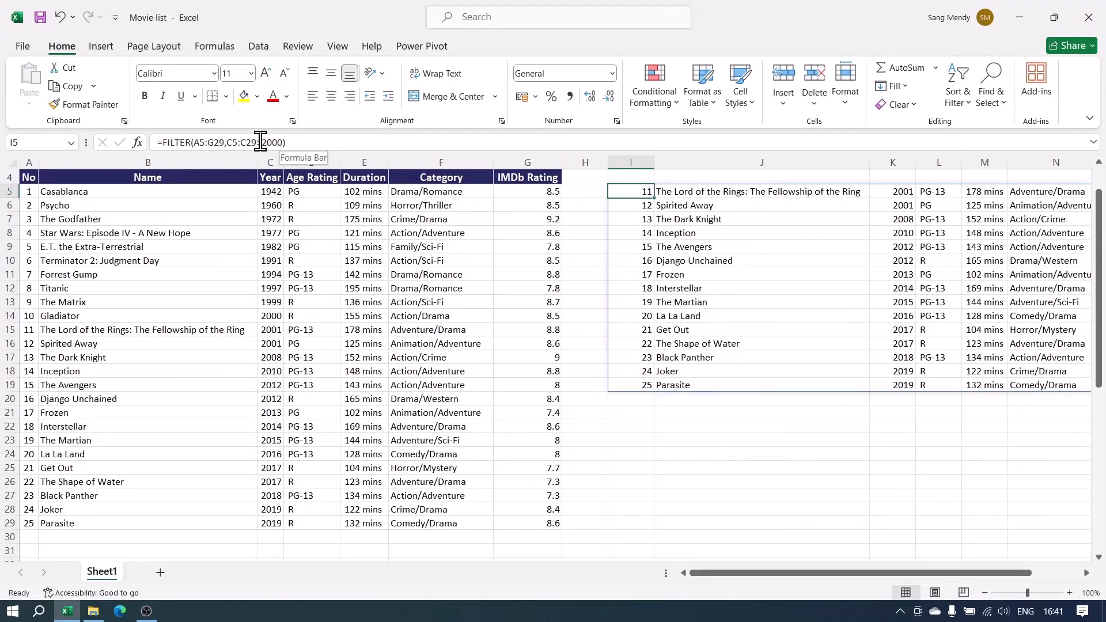
{"action": "left_click_drag", "start_coordinate": [229, 144], "coordinate": [284, 144]}
{"action": "key", "text": "BackSpace"}
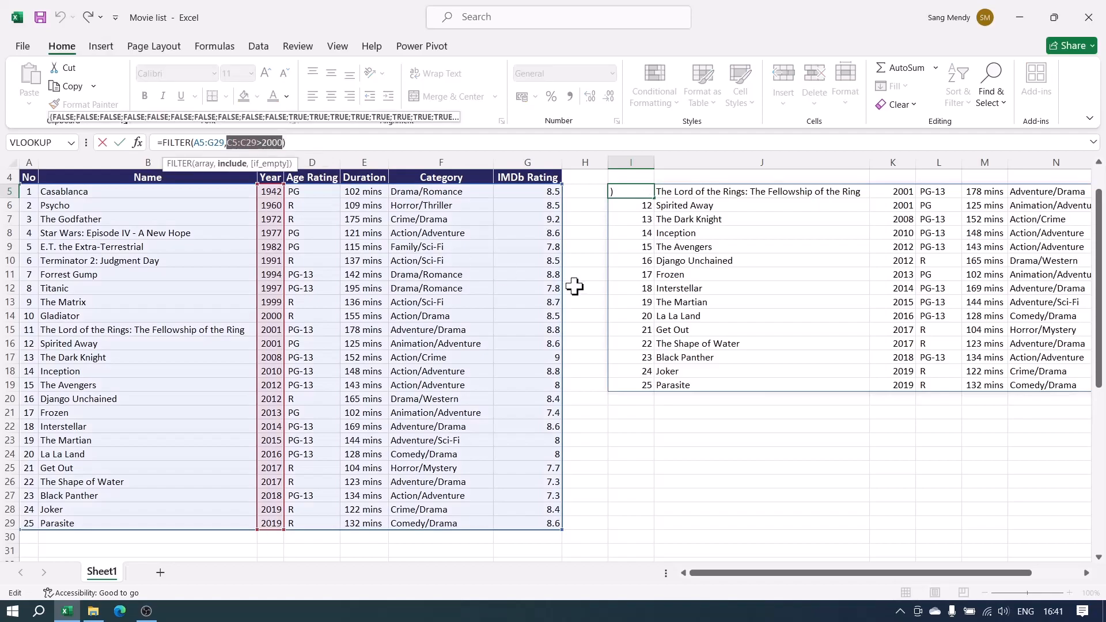
{"action": "left_click_drag", "start_coordinate": [521, 191], "coordinate": [521, 523]}
{"action": "type", "text": ">8.5"}
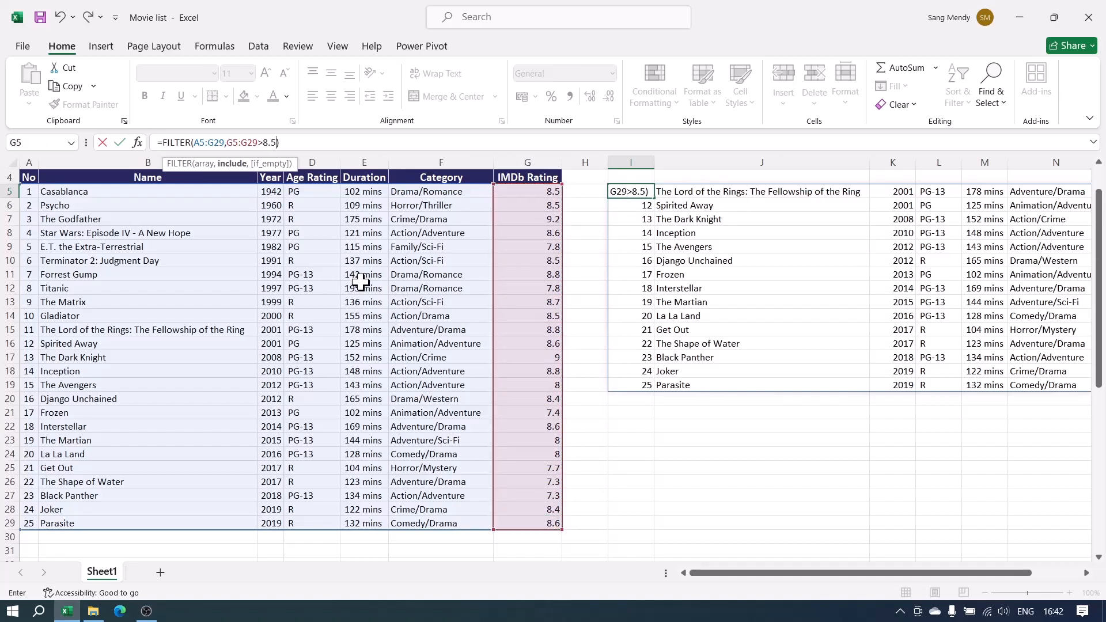
{"action": "key", "text": "Return"}
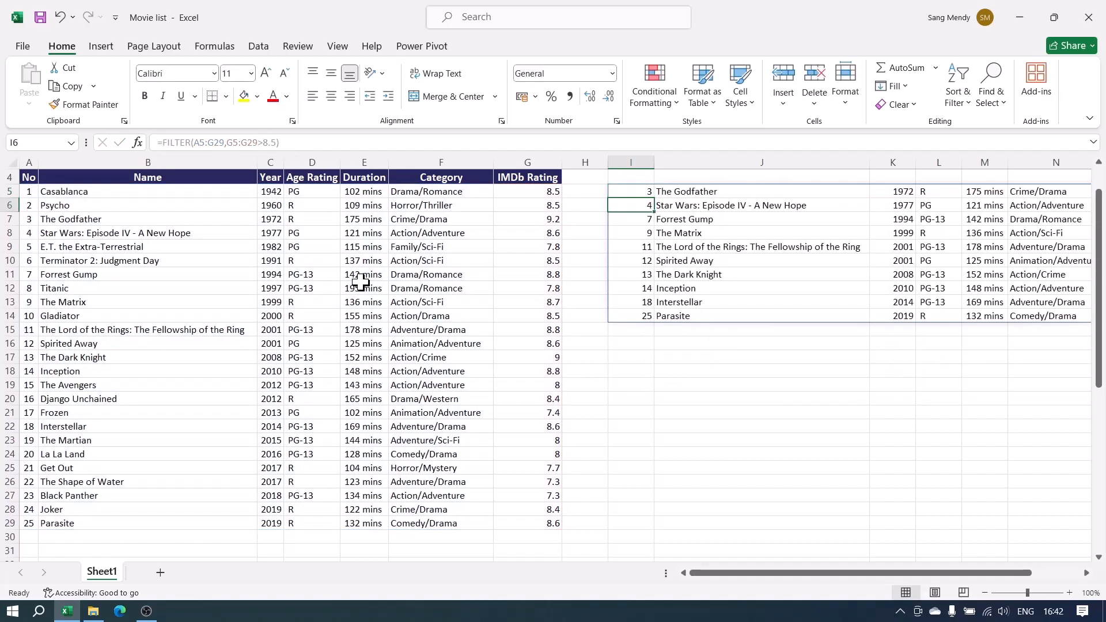
{"action": "left_click_drag", "start_coordinate": [889, 573], "coordinate": [934, 573]}
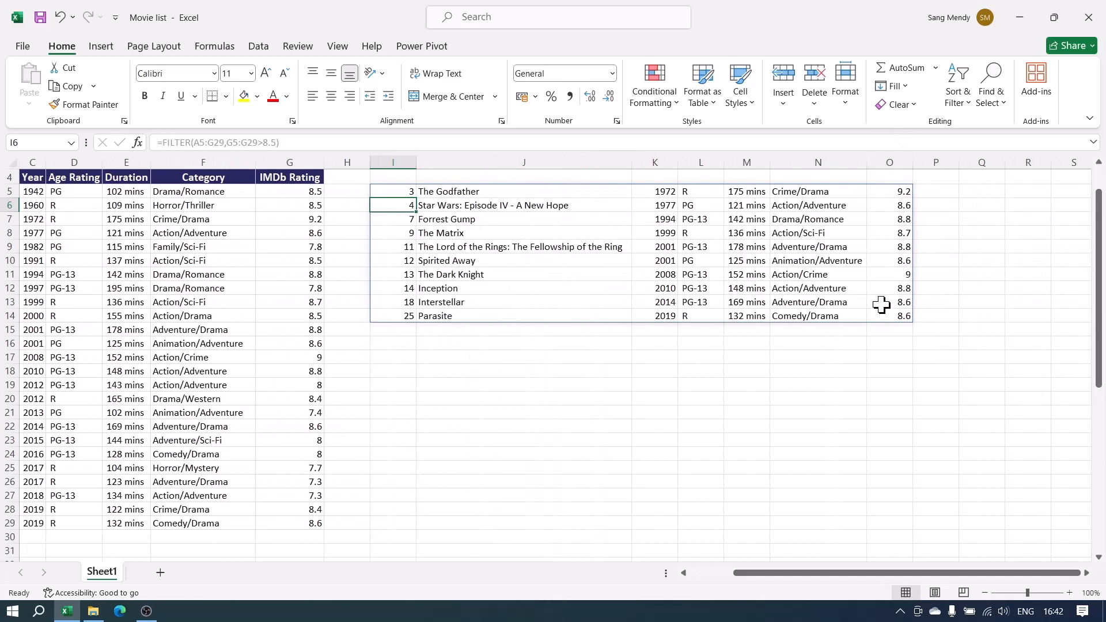
Step: Replace the include condition of the FILTER formula in I5 with D5:D29="PG" to filter by age rating
{"action": "left_click_drag", "start_coordinate": [867, 574], "coordinate": [847, 573]}
{"action": "left_click", "coordinate": [625, 192]}
{"action": "left_click", "coordinate": [242, 145]}
{"action": "left_click_drag", "start_coordinate": [227, 143], "coordinate": [279, 142]}
{"action": "left_click", "coordinate": [294, 192]}
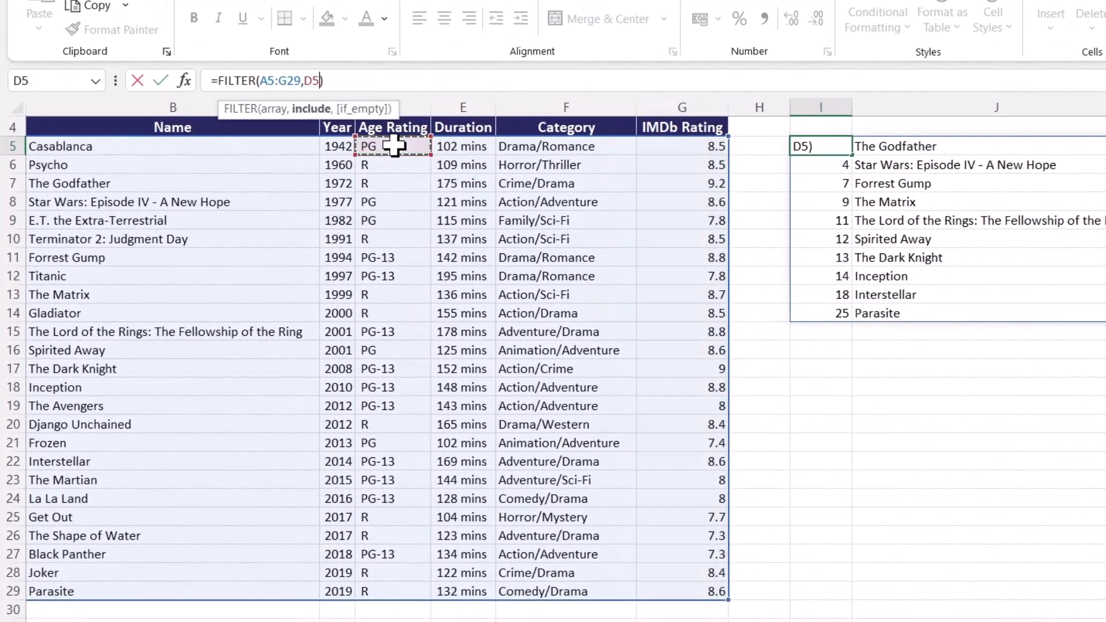
{"action": "left_click_drag", "start_coordinate": [394, 145], "coordinate": [380, 588]}
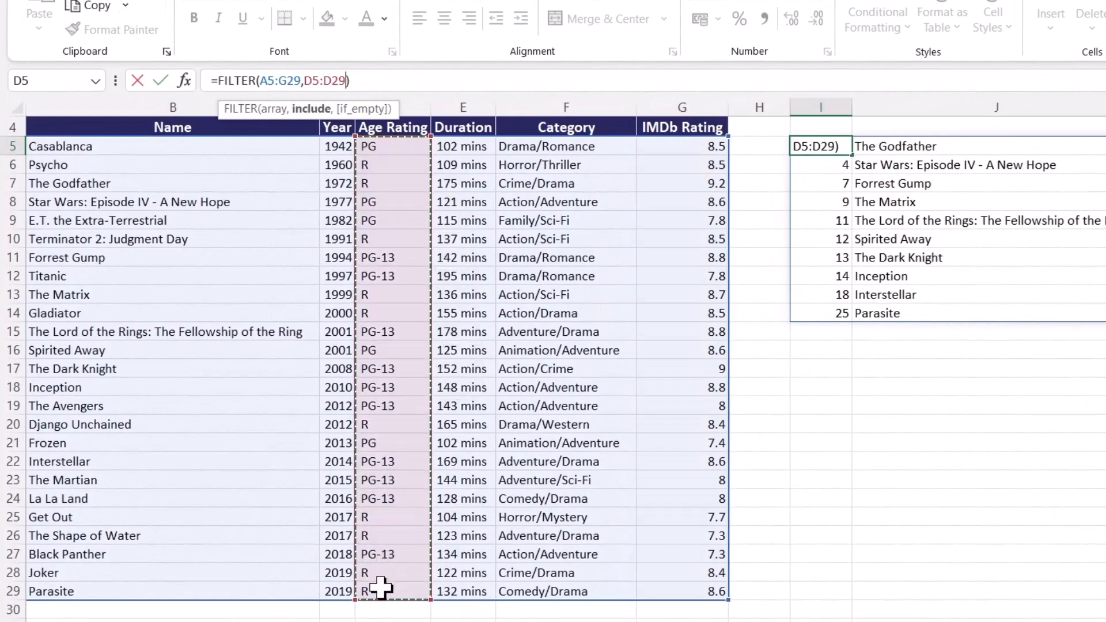
{"action": "type", "text": "="}
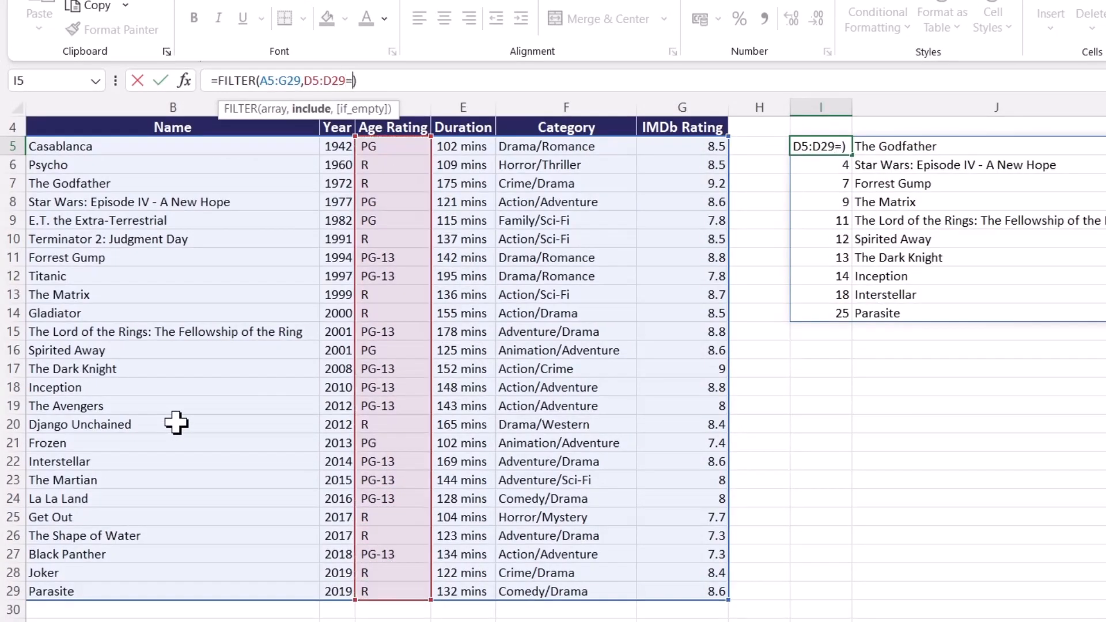
{"action": "type", "text": "\"PG"}
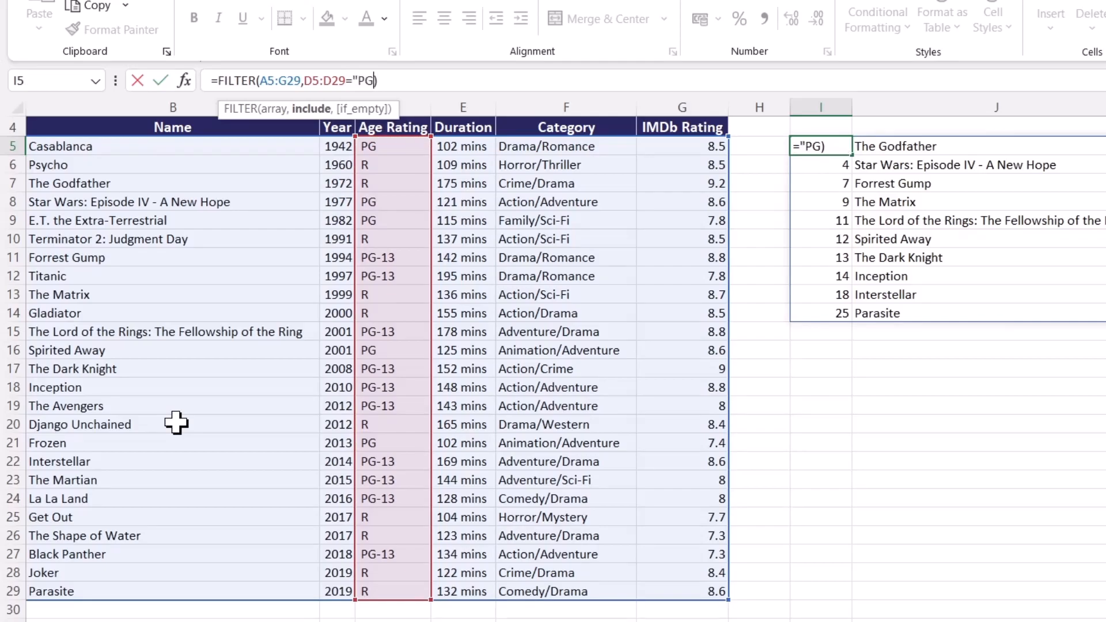
{"action": "type", "text": "\""}
{"action": "key", "text": "Return"}
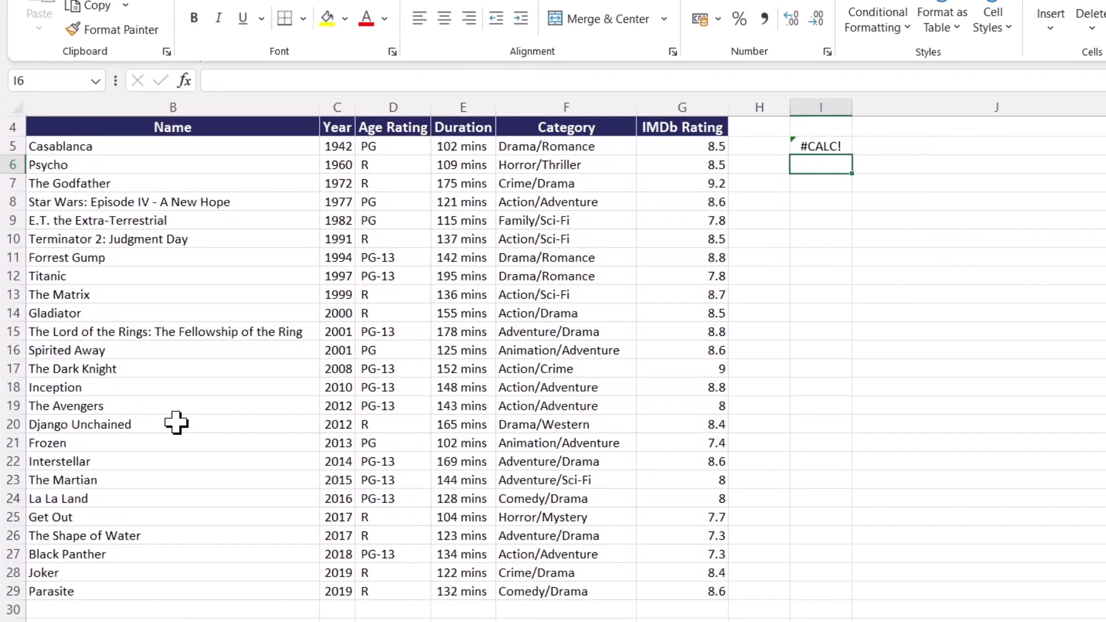
Step: Check the age rating in D5 for extra spaces and change the criterion in the I5 formula to " PG "
{"action": "left_click", "coordinate": [824, 147]}
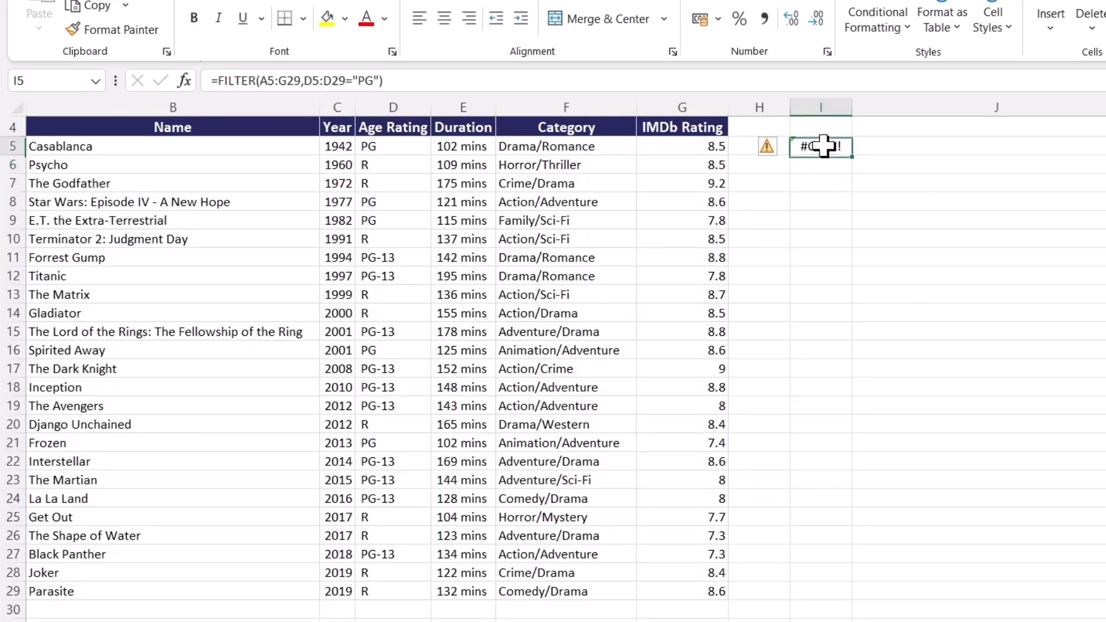
{"action": "double_click", "coordinate": [390, 148]}
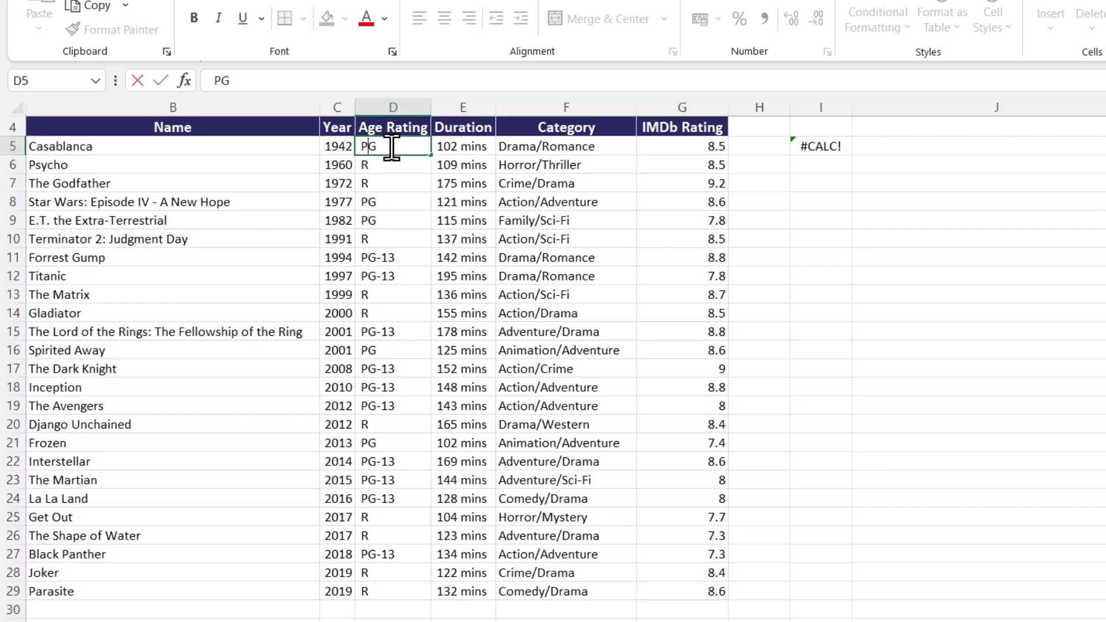
{"action": "left_click", "coordinate": [804, 146]}
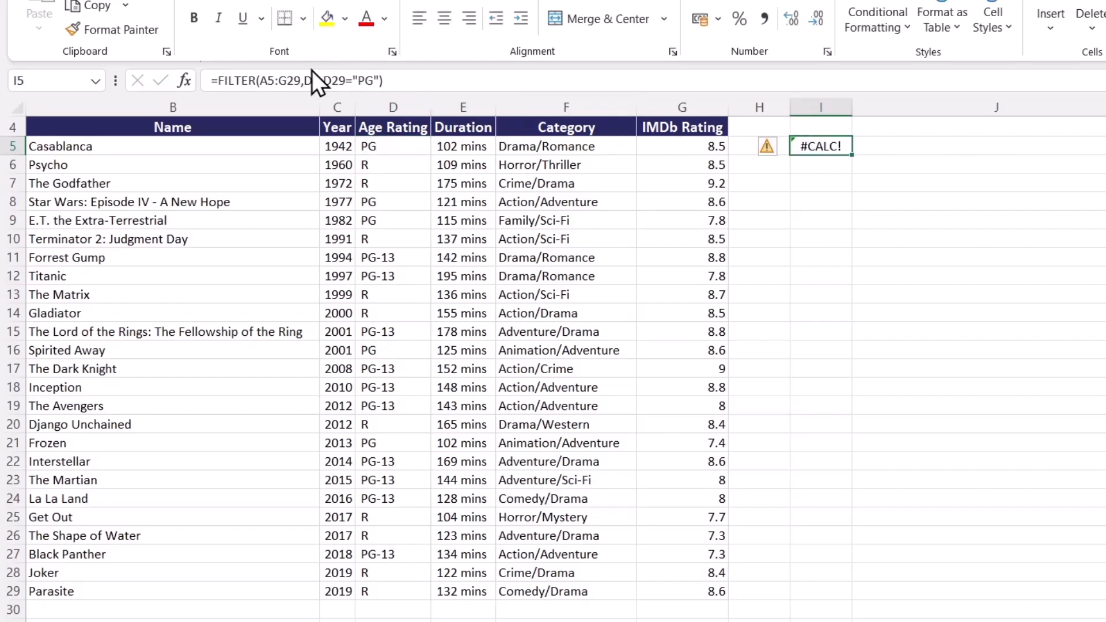
{"action": "left_click", "coordinate": [362, 81]}
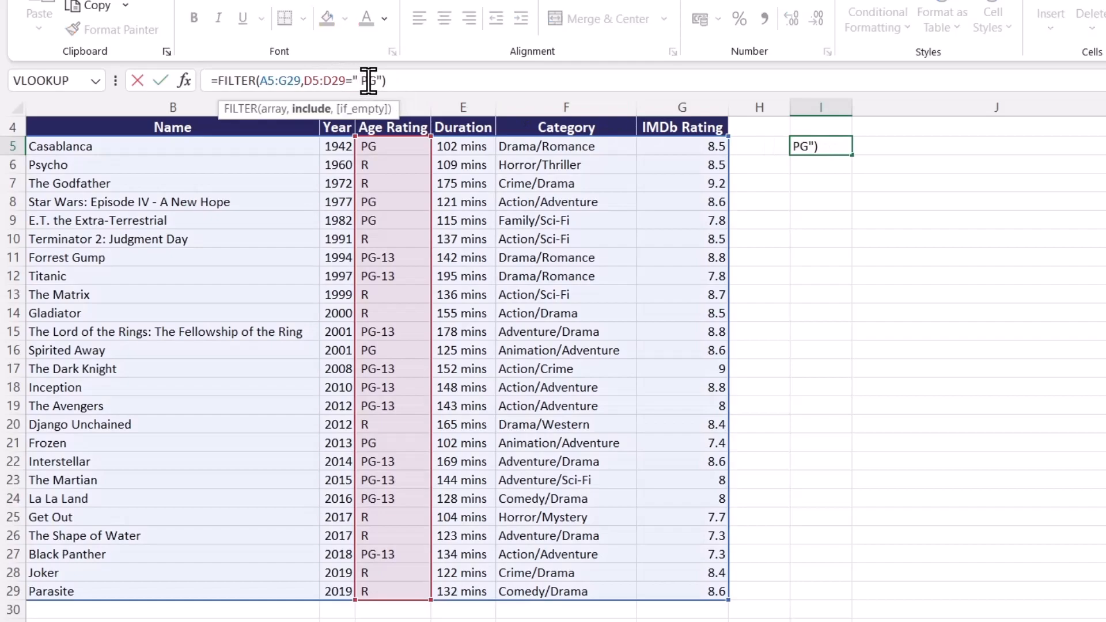
{"action": "left_click", "coordinate": [375, 81]}
{"action": "key", "text": "Return"}
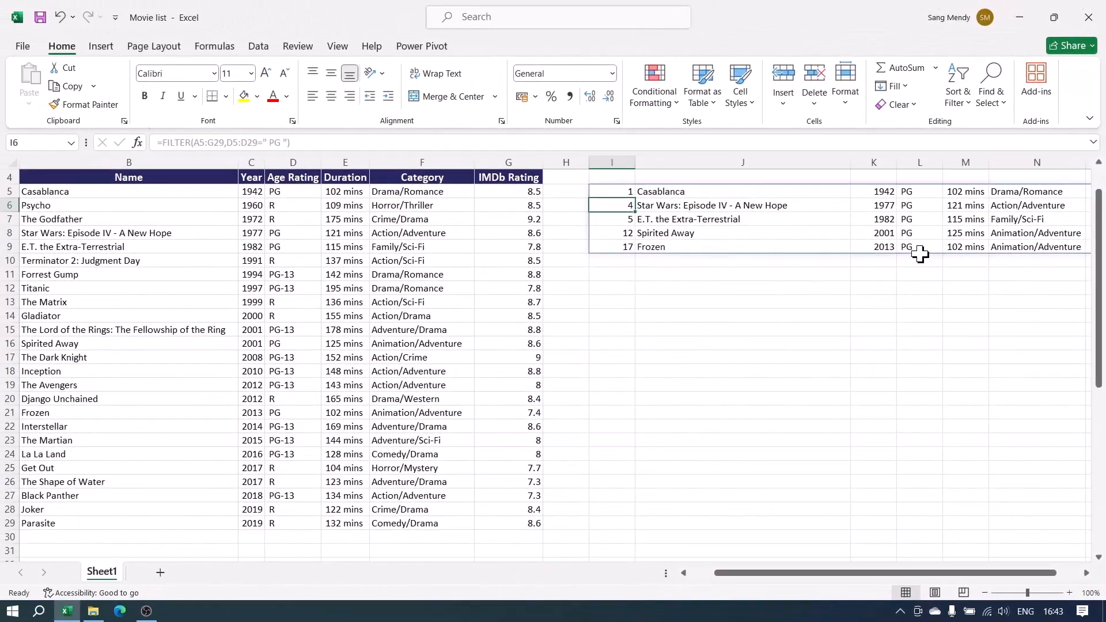
Step: Remove the space after PG from the criterion in the I5 formula, leaving D5:D29=" PG"
{"action": "left_click", "coordinate": [560, 214]}
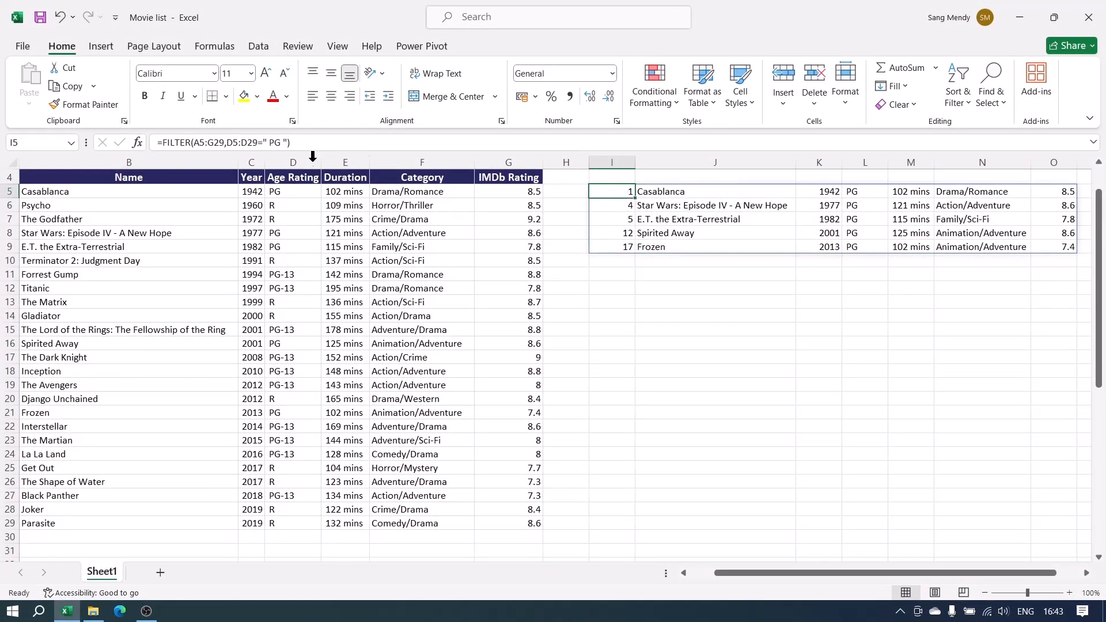
{"action": "left_click", "coordinate": [283, 143]}
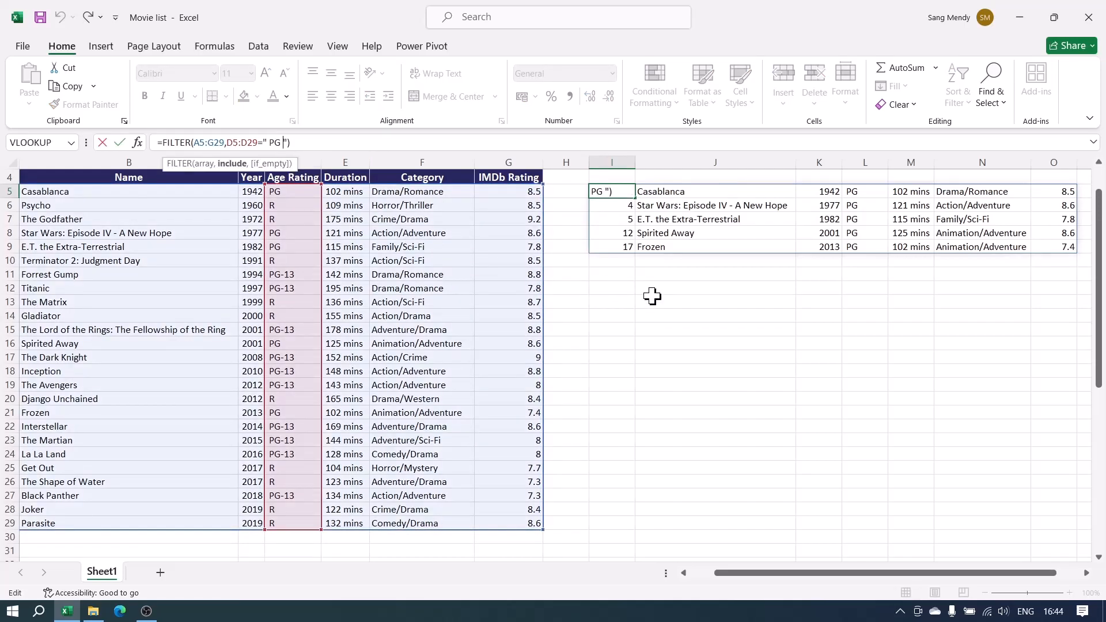
{"action": "key", "text": "BackSpace"}
{"action": "key", "text": "Return"}
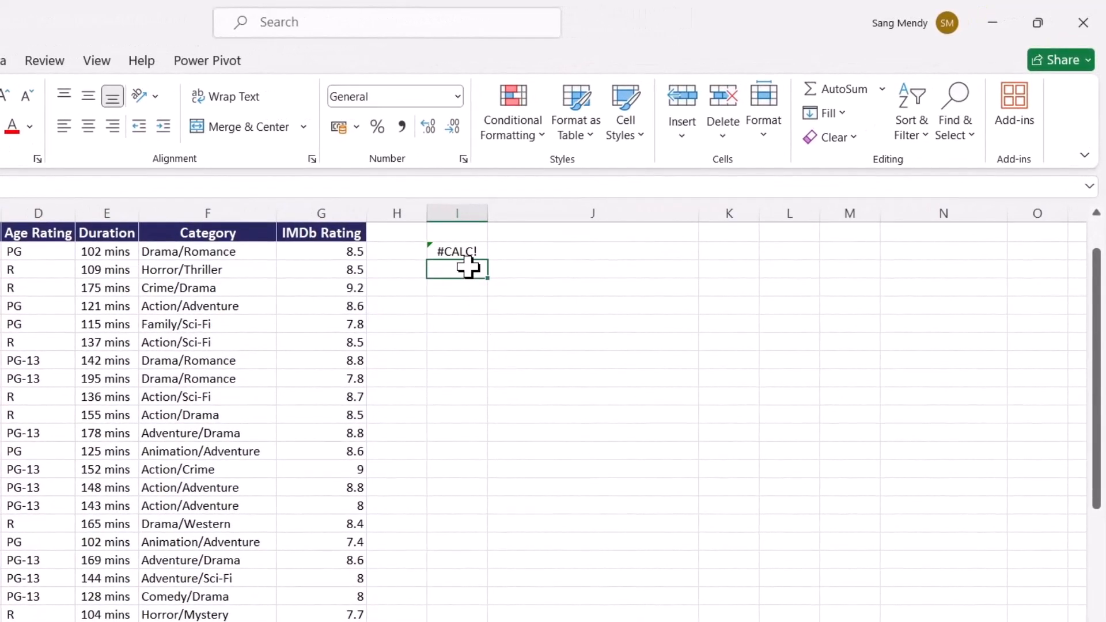
Step: Add "Not found" as the if_empty argument of the FILTER formula in I5
{"action": "left_click", "coordinate": [461, 252]}
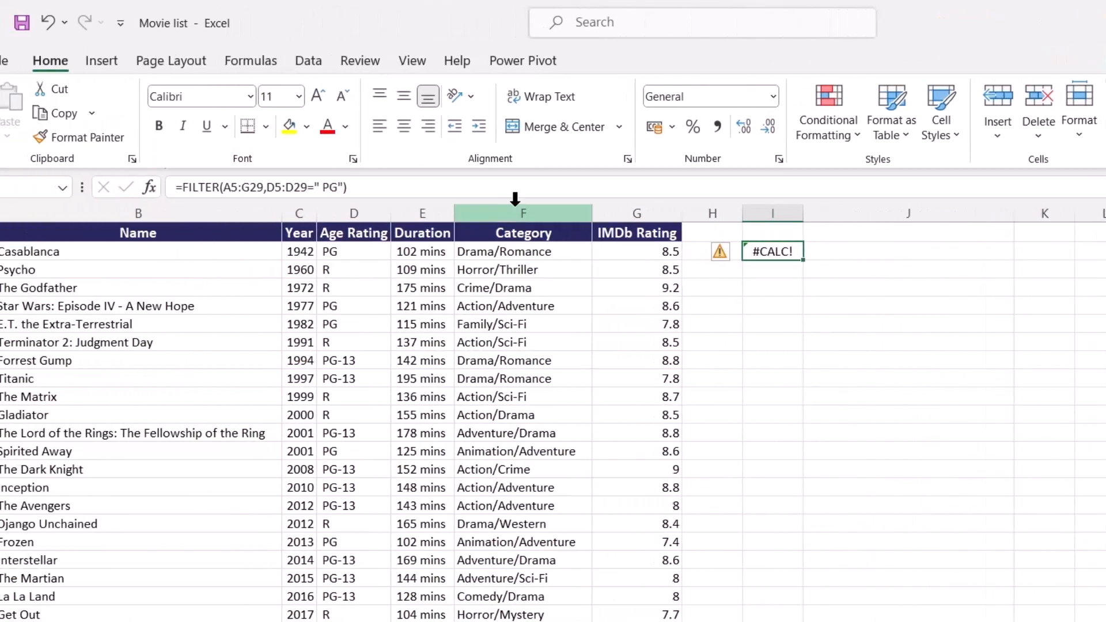
{"action": "left_click", "coordinate": [361, 187]}
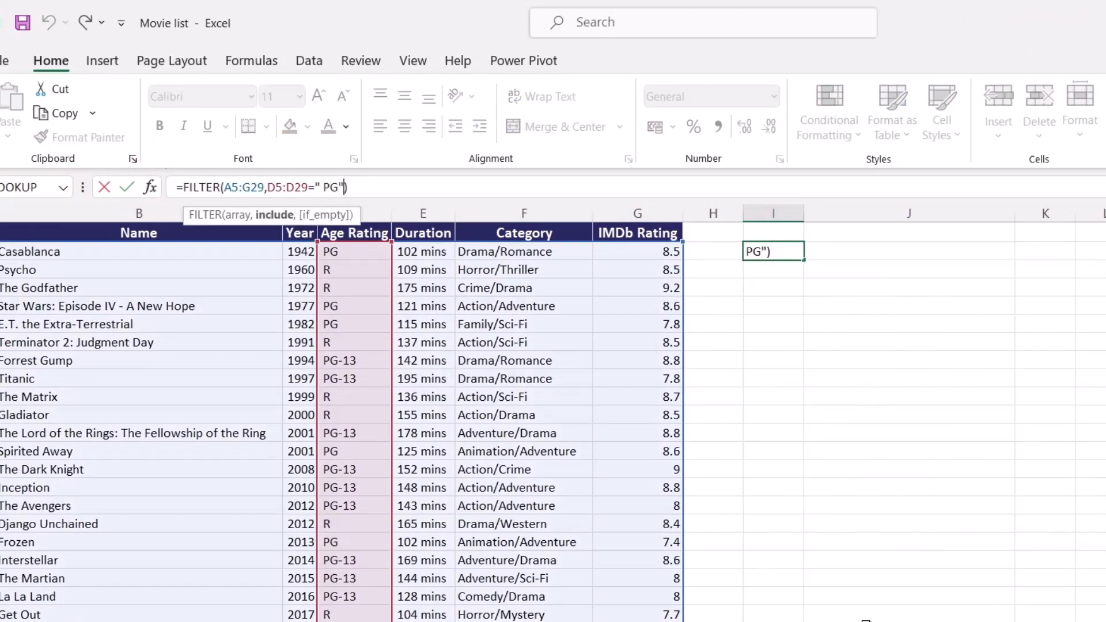
{"action": "type", "text": ","}
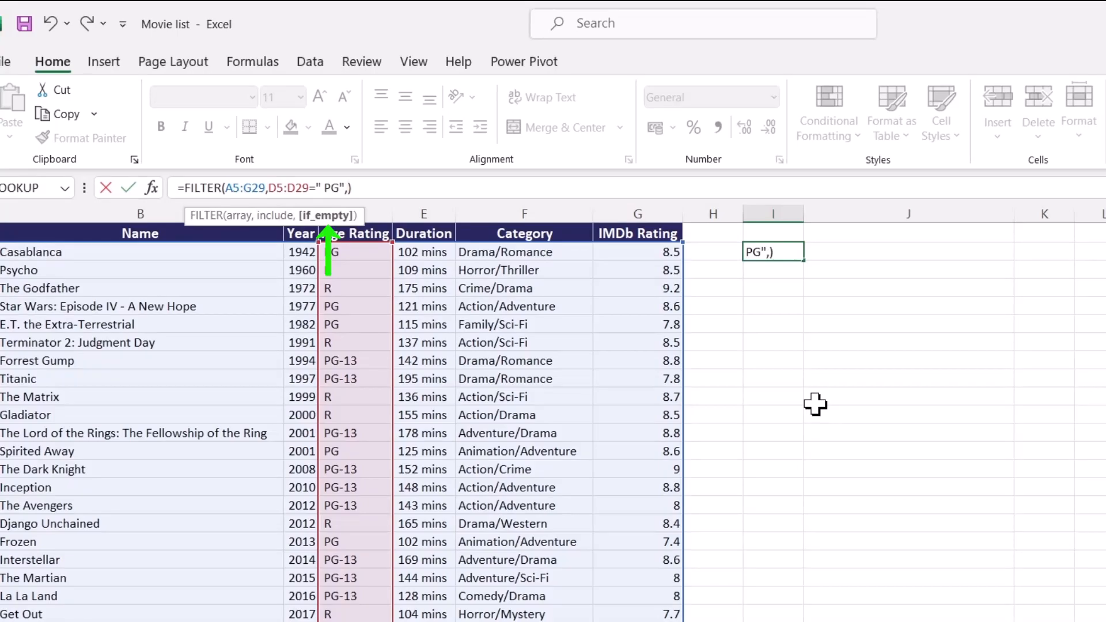
{"action": "type", "text": "\"Not found"}
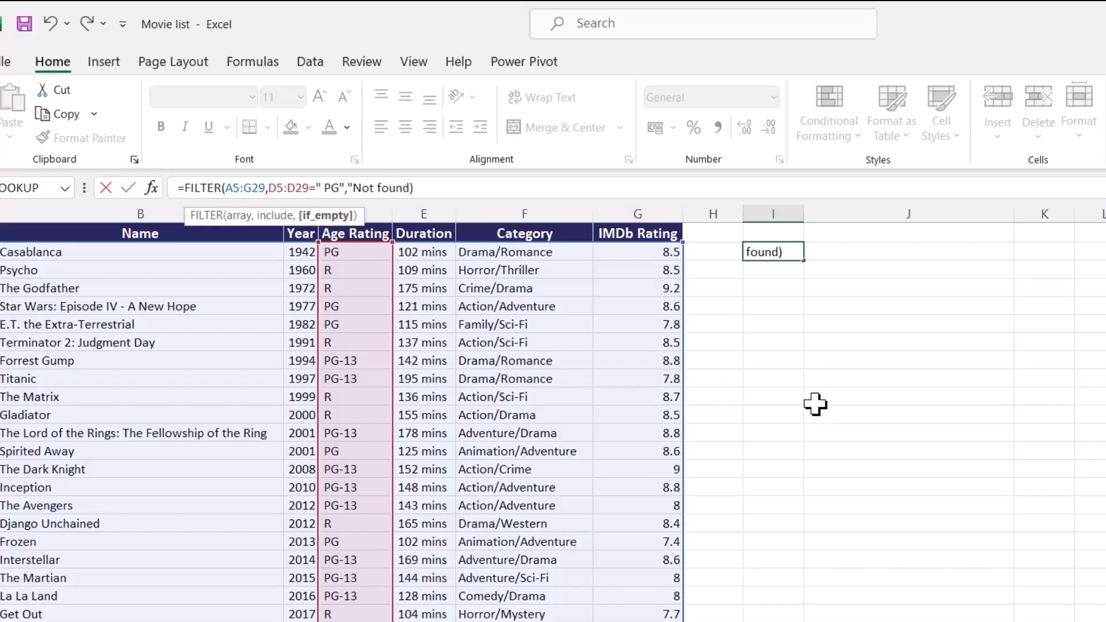
{"action": "type", "text": "\""}
{"action": "type", "text": "."}
{"action": "key", "text": "Return"}
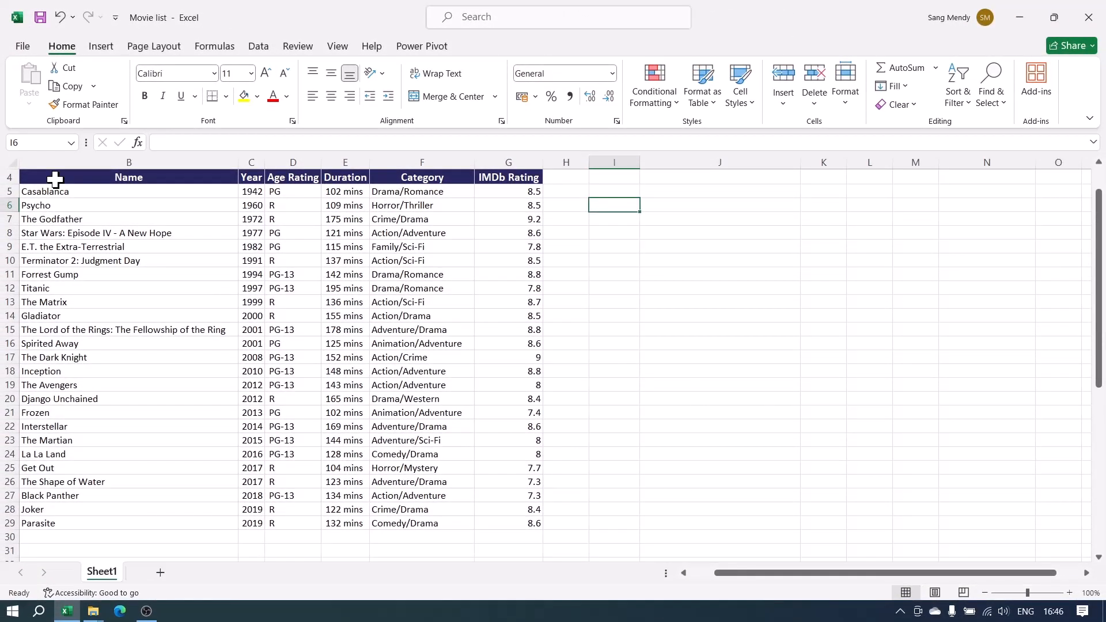
Step: Remove the fill colour from the movie list in B4:G29 and set its font colour to black
{"action": "left_click_drag", "start_coordinate": [55, 180], "coordinate": [504, 523]}
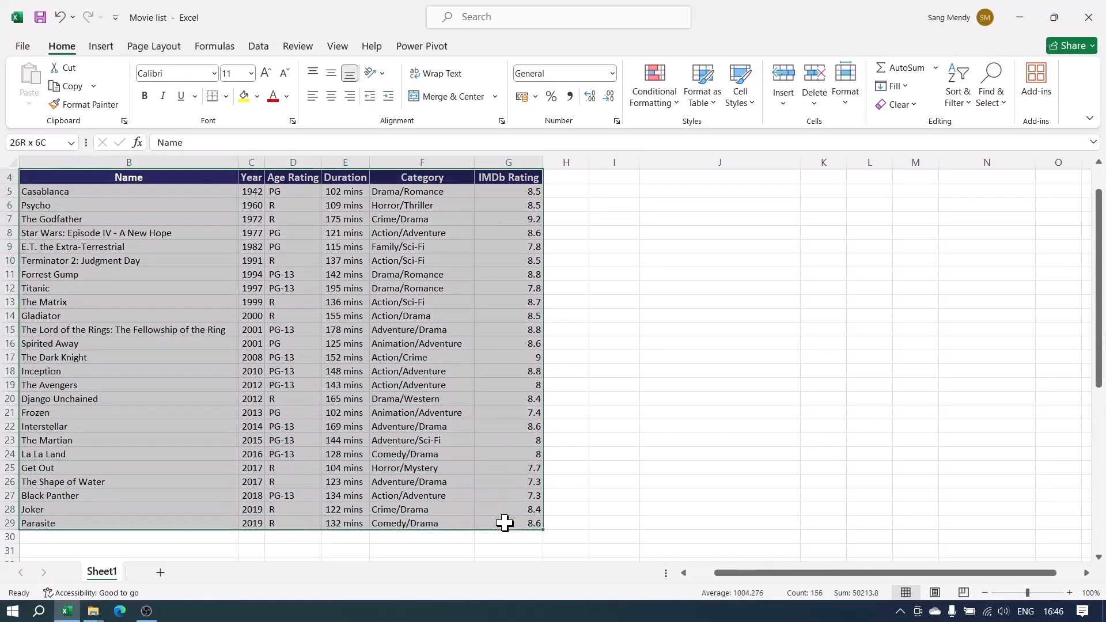
{"action": "left_click", "coordinate": [257, 96]}
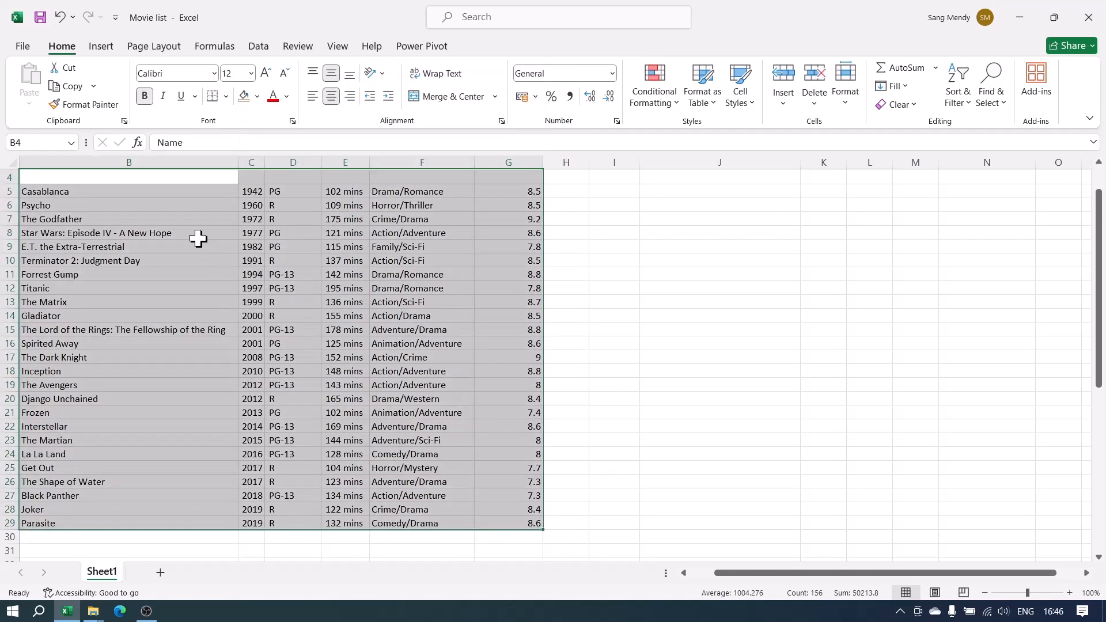
{"action": "left_click", "coordinate": [286, 97]}
{"action": "left_click", "coordinate": [289, 151]}
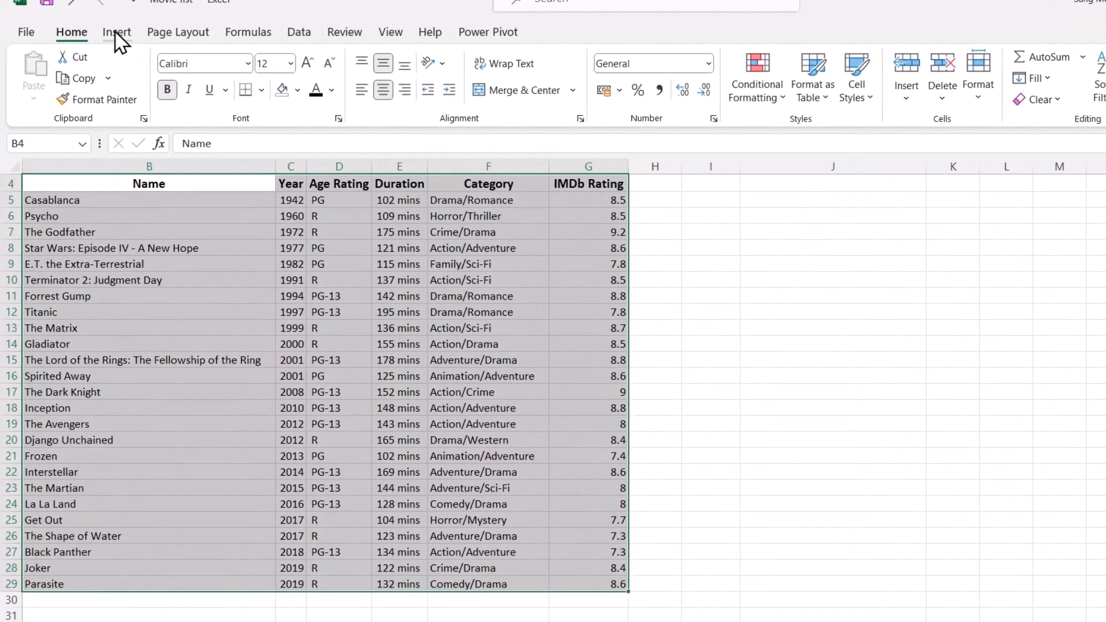
Step: Convert the range B4:G29 into a table, keeping the first row as headers
{"action": "left_click", "coordinate": [101, 47]}
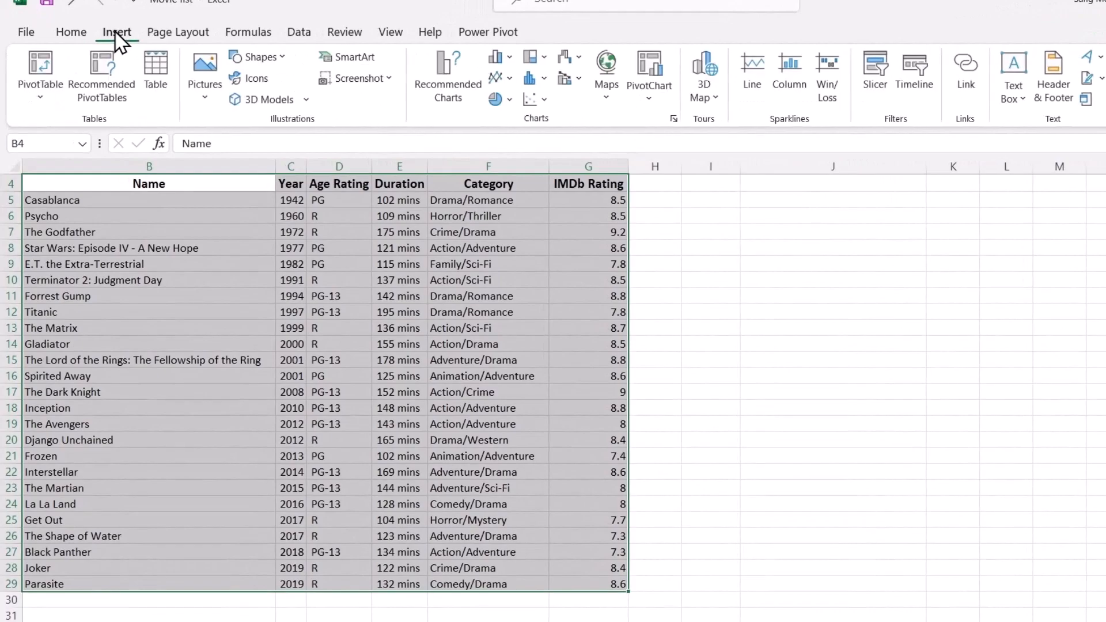
{"action": "left_click", "coordinate": [156, 84]}
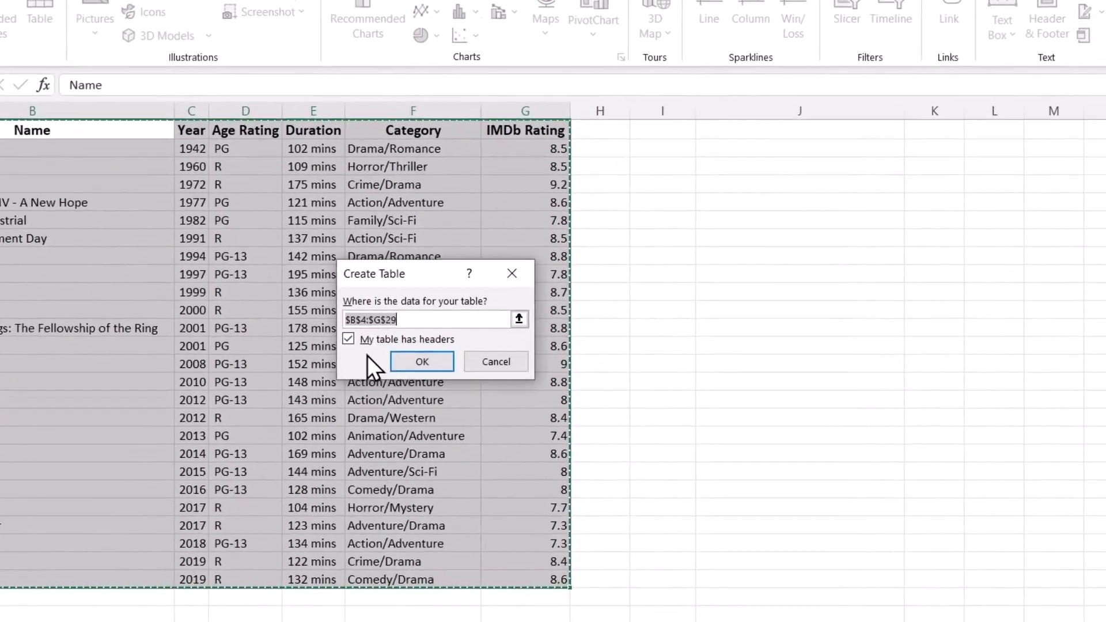
{"action": "left_click", "coordinate": [430, 370]}
{"action": "left_click", "coordinate": [277, 316]}
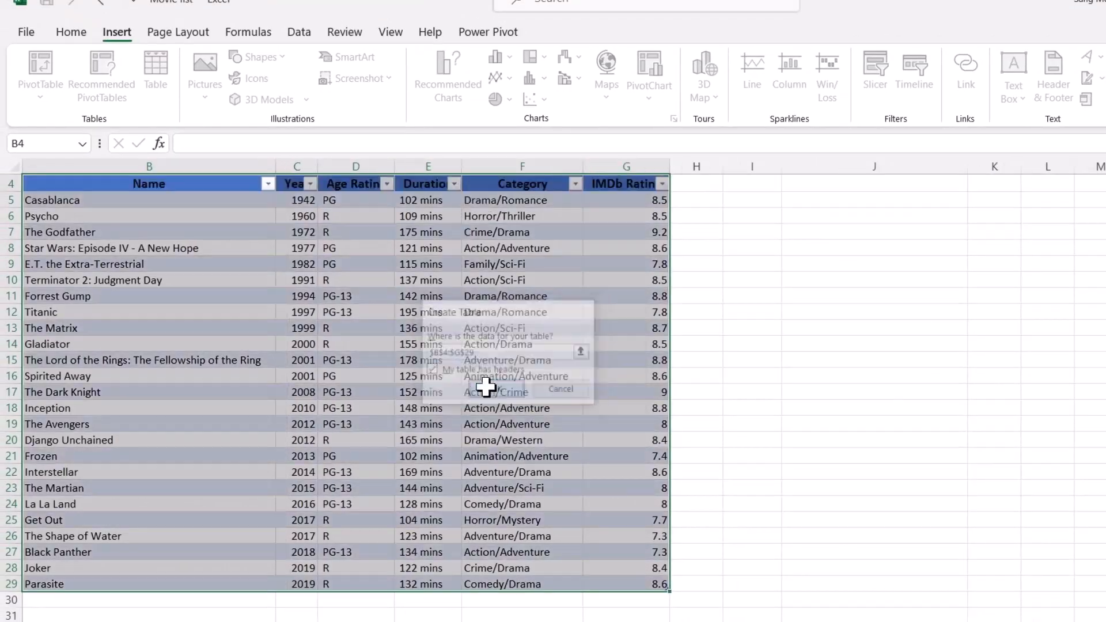
{"action": "left_click", "coordinate": [487, 389]}
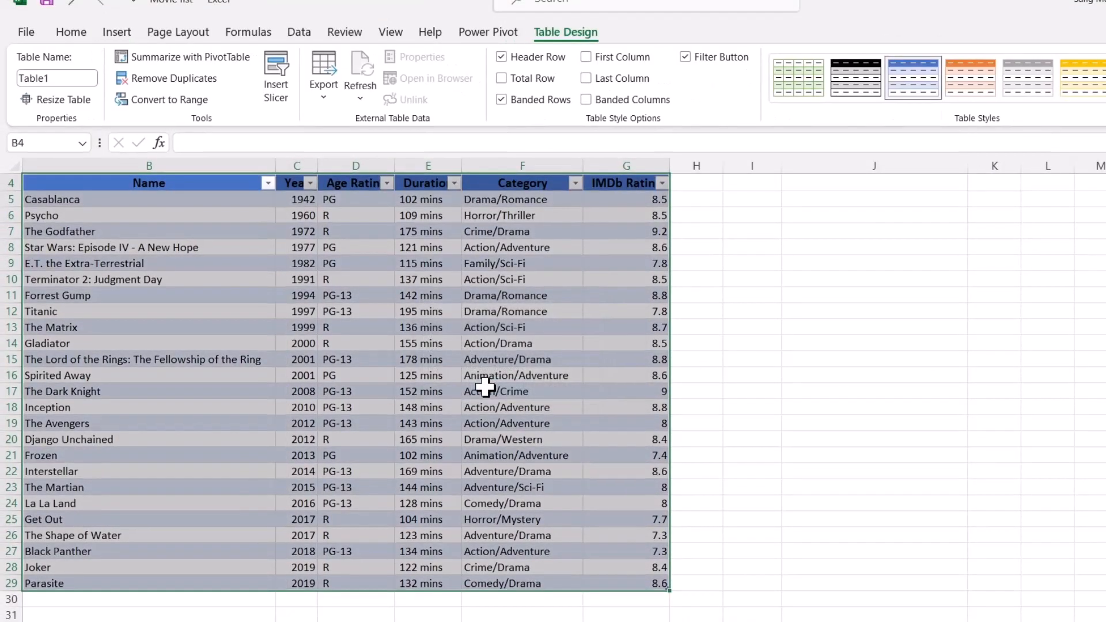
Step: Rename the new movie table as MovieList
{"action": "left_click", "coordinate": [235, 264]}
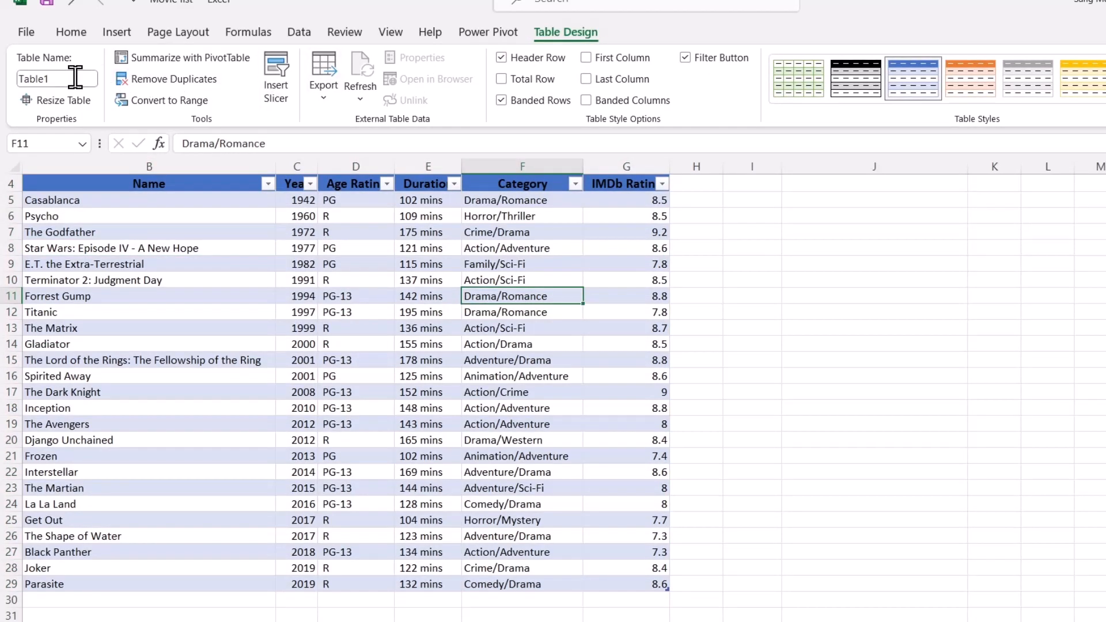
{"action": "left_click", "coordinate": [75, 77]}
{"action": "type", "text": "Movie"}
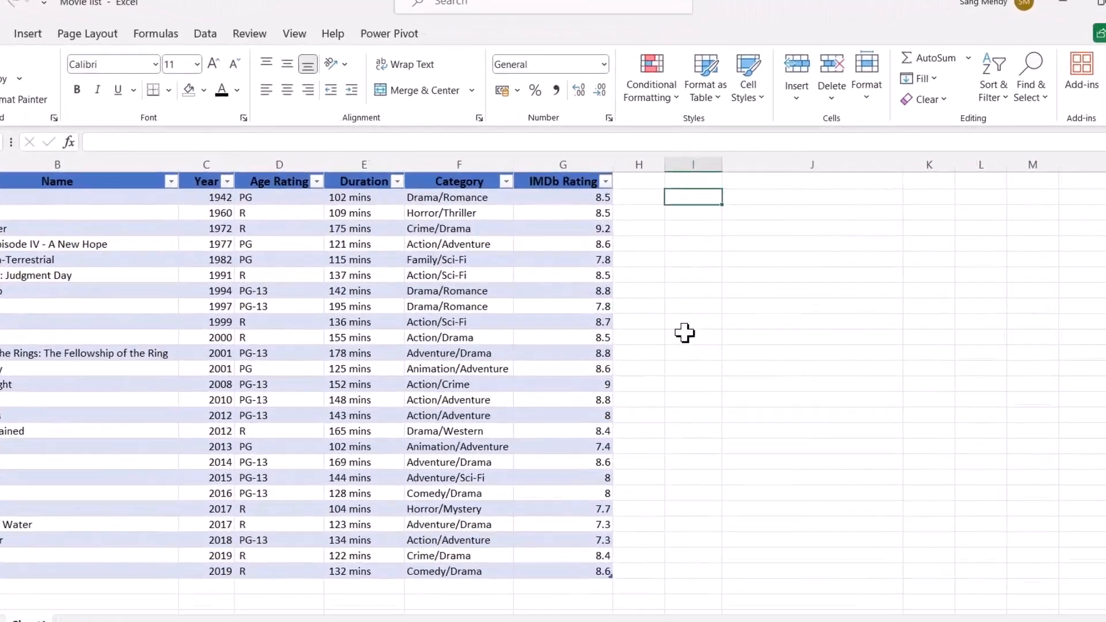
Step: Start a FILTER formula in I5 with the MovieList table as its array argument
{"action": "type", "text": "=fi"}
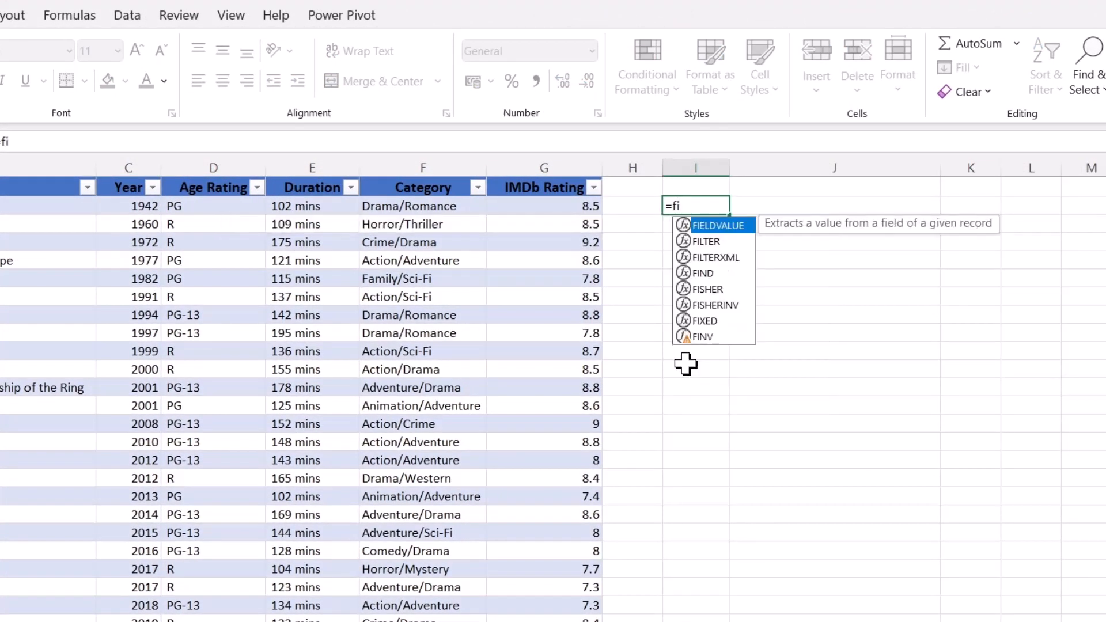
{"action": "type", "text": "lter("}
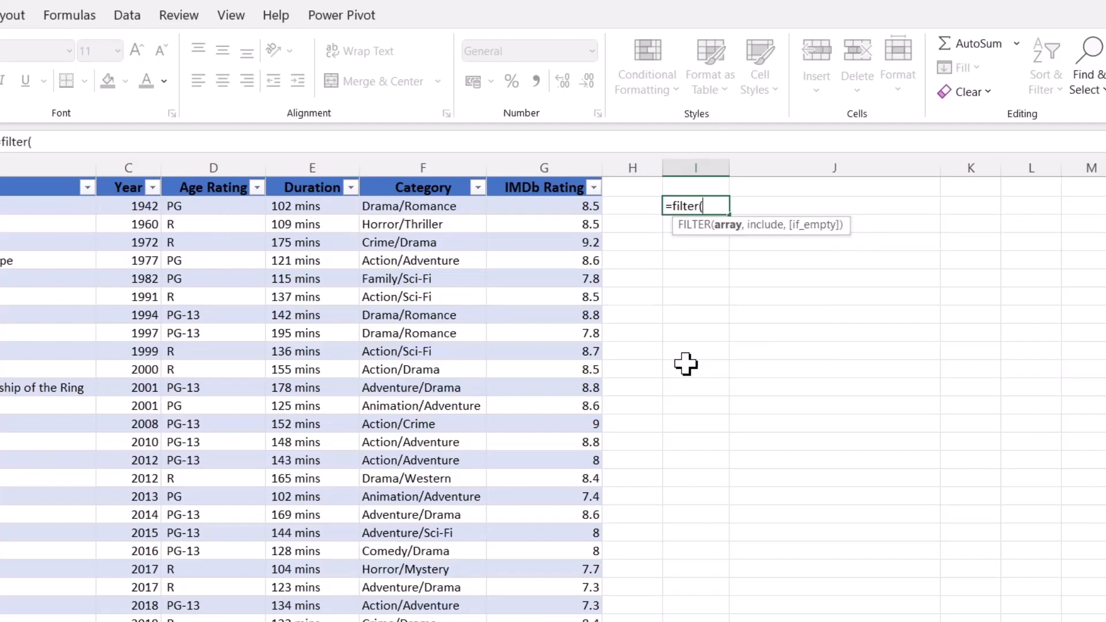
{"action": "type", "text": "mov"}
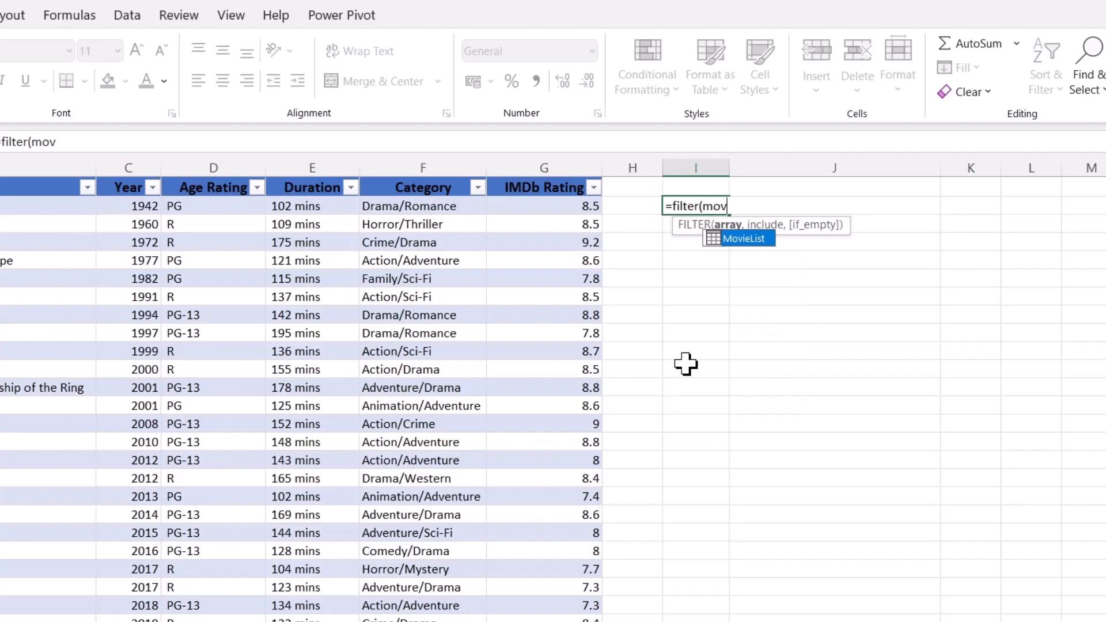
{"action": "key", "text": "Tab"}
{"action": "type", "text": ","}
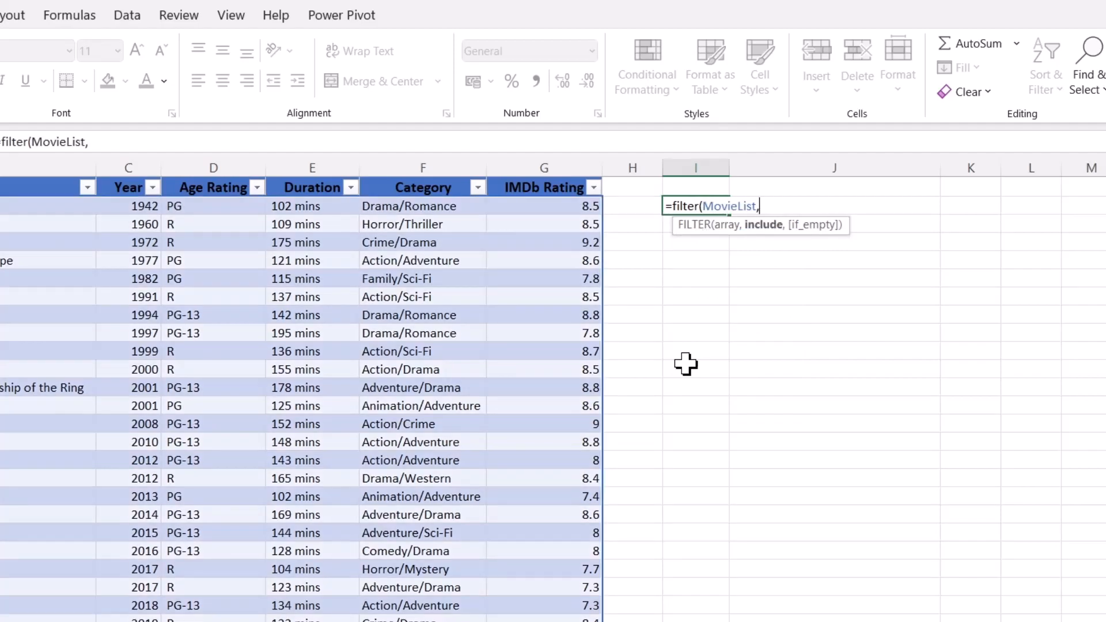
Step: Delete the array argument from the I5 formula and enter it again by selecting the whole MovieList table in the sheet
{"action": "key", "text": "BackSpace"}
{"action": "key", "text": "BackSpace"}
{"action": "key", "text": "BackSpace"}
{"action": "key", "text": "BackSpace"}
{"action": "key", "text": "BackSpace"}
{"action": "key", "text": "BackSpace"}
{"action": "key", "text": "BackSpace"}
{"action": "key", "text": "BackSpace"}
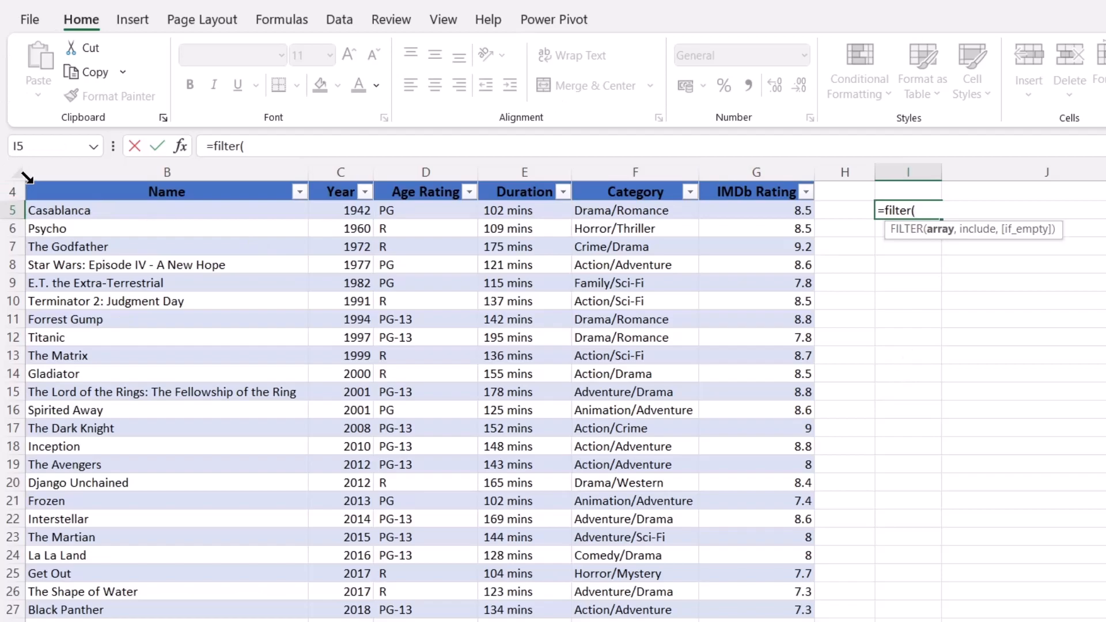
{"action": "left_click", "coordinate": [27, 179]}
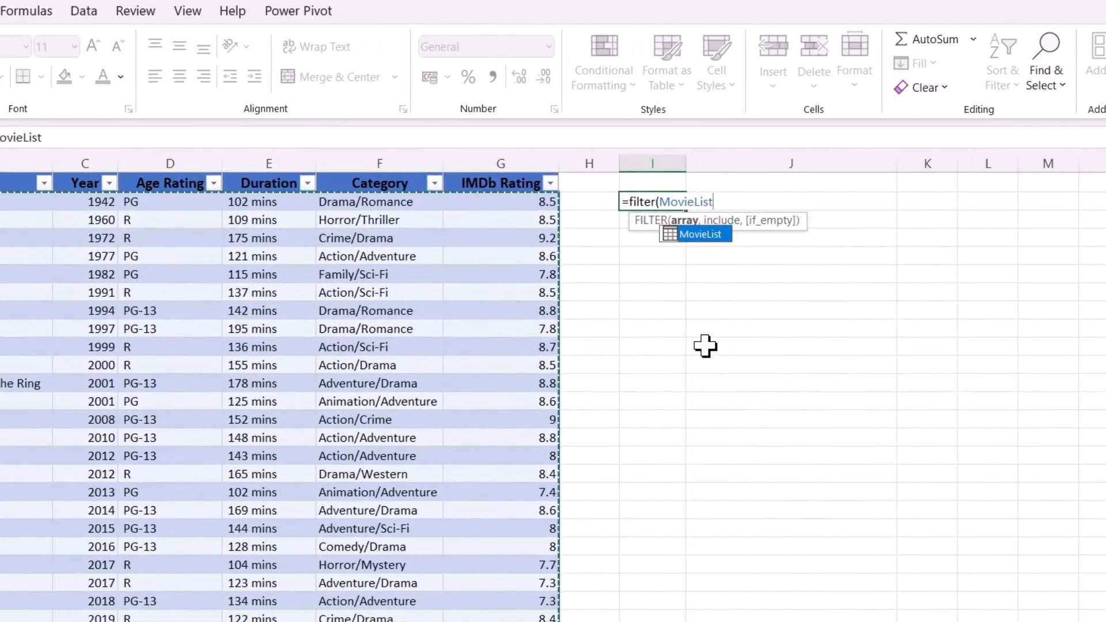
{"action": "type", "text": ","}
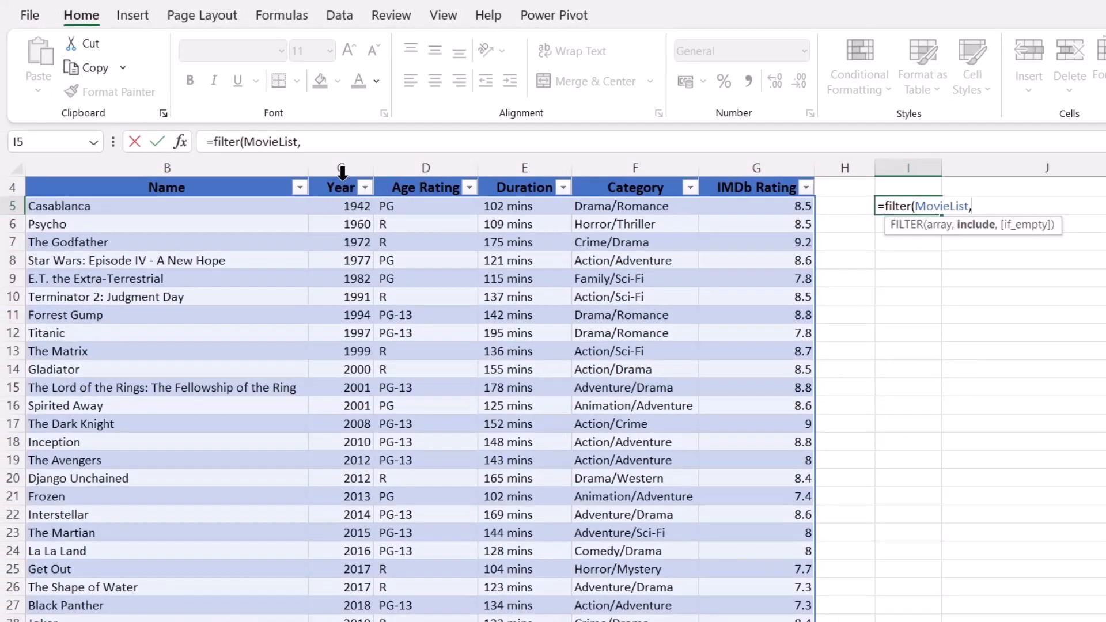
Step: Complete the I5 formula with the condition MovieList[Year]<1990 and the if_empty text "No entries found with specified condition"
{"action": "left_click", "coordinate": [343, 171]}
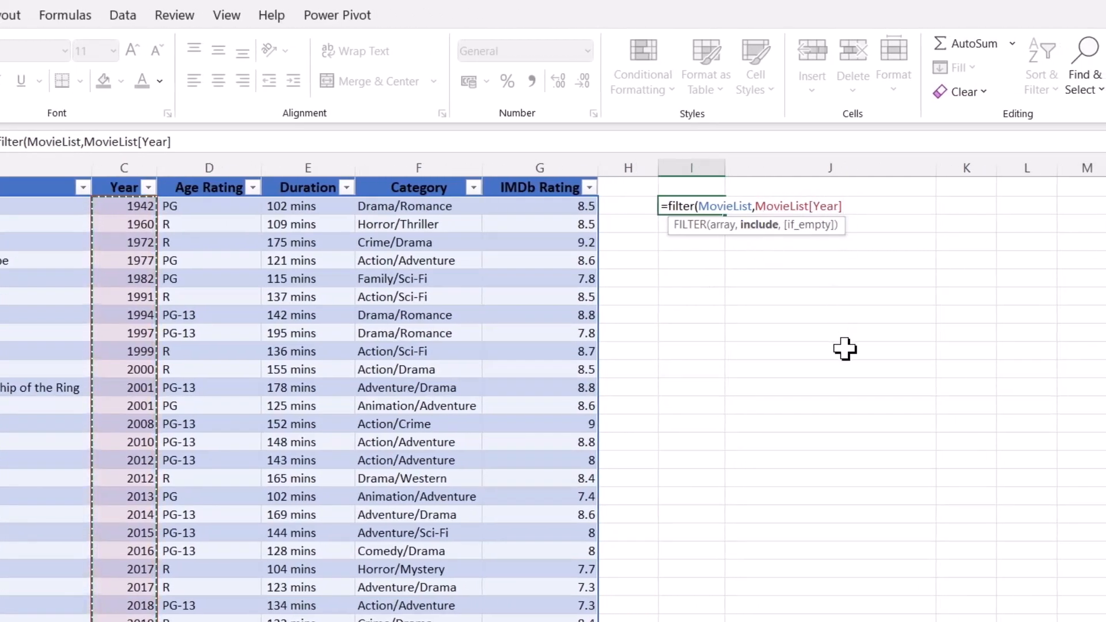
{"action": "type", "text": "<1990"}
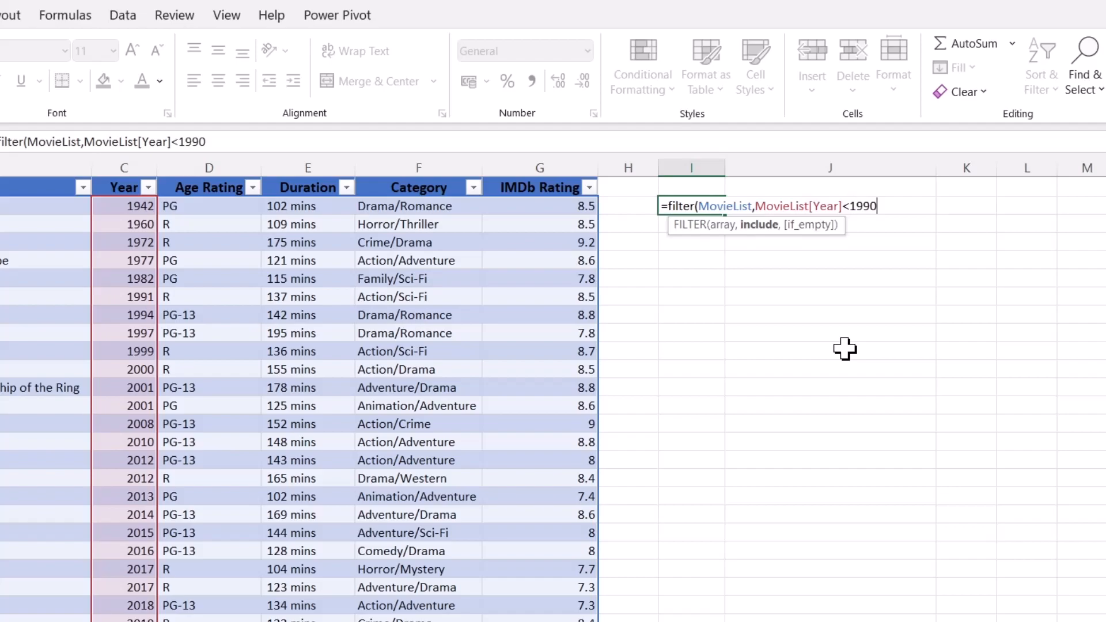
{"action": "type", "text": ",\"No "}
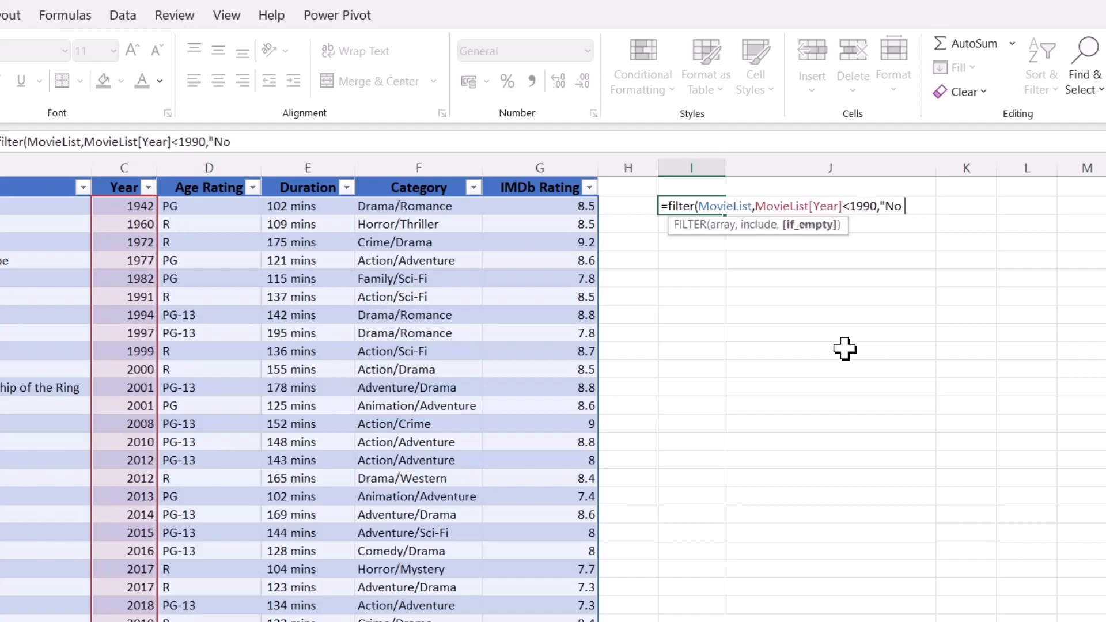
{"action": "type", "text": "entries found with specified condition"}
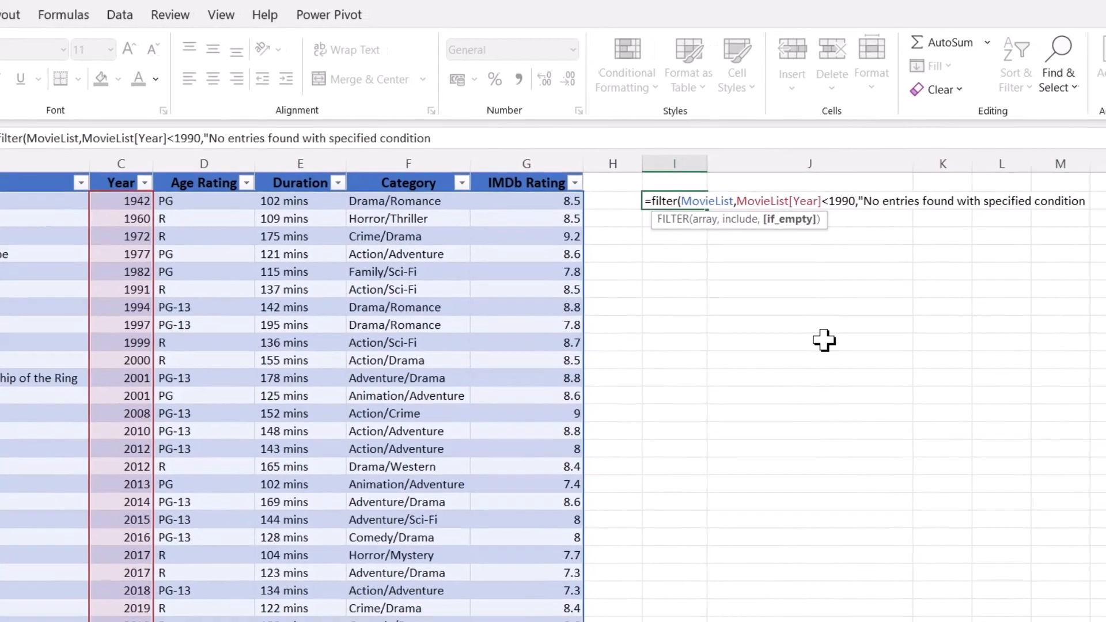
{"action": "type", "text": "\")"}
{"action": "key", "text": "Return"}
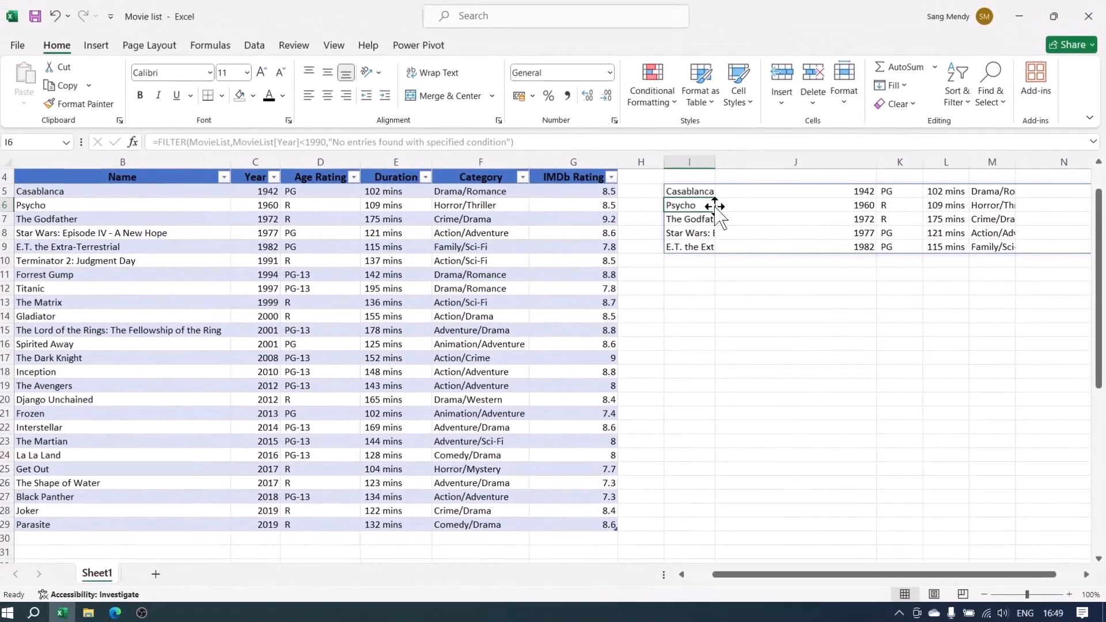
Step: AutoFit the widths of columns I, J, M and N to the filtered results
{"action": "left_click", "coordinate": [860, 194]}
{"action": "double_click", "coordinate": [878, 161]}
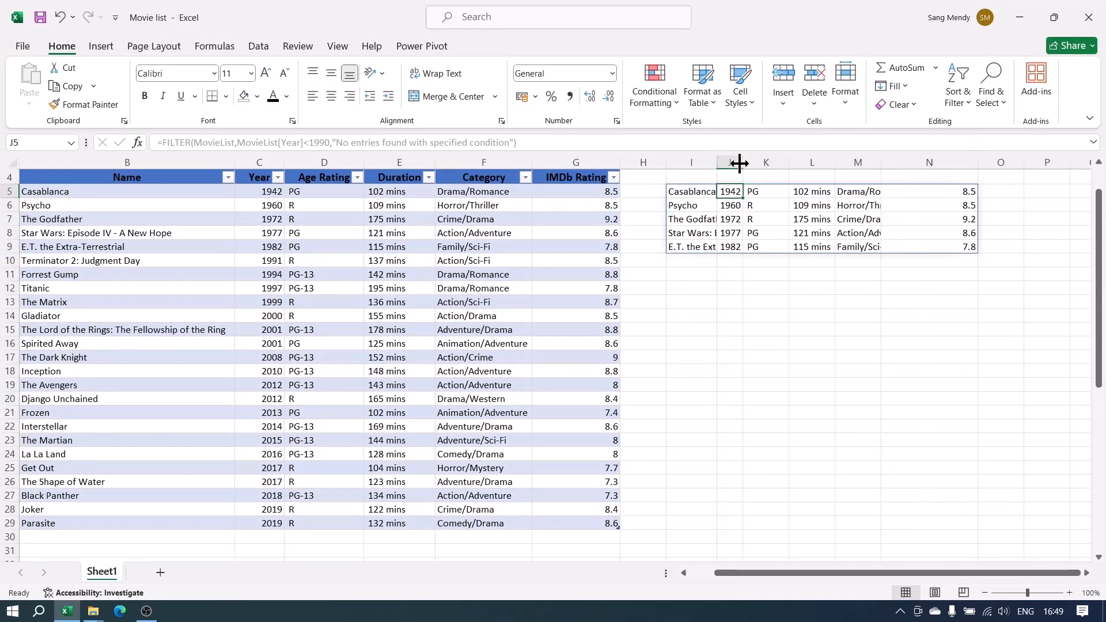
{"action": "double_click", "coordinate": [718, 162]}
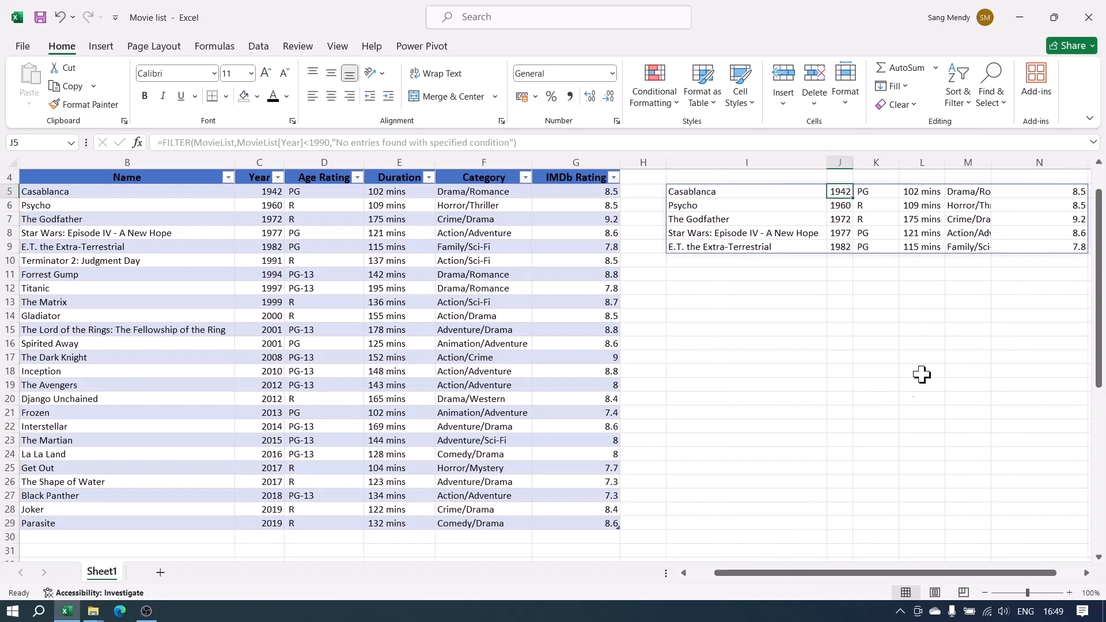
{"action": "double_click", "coordinate": [1087, 164]}
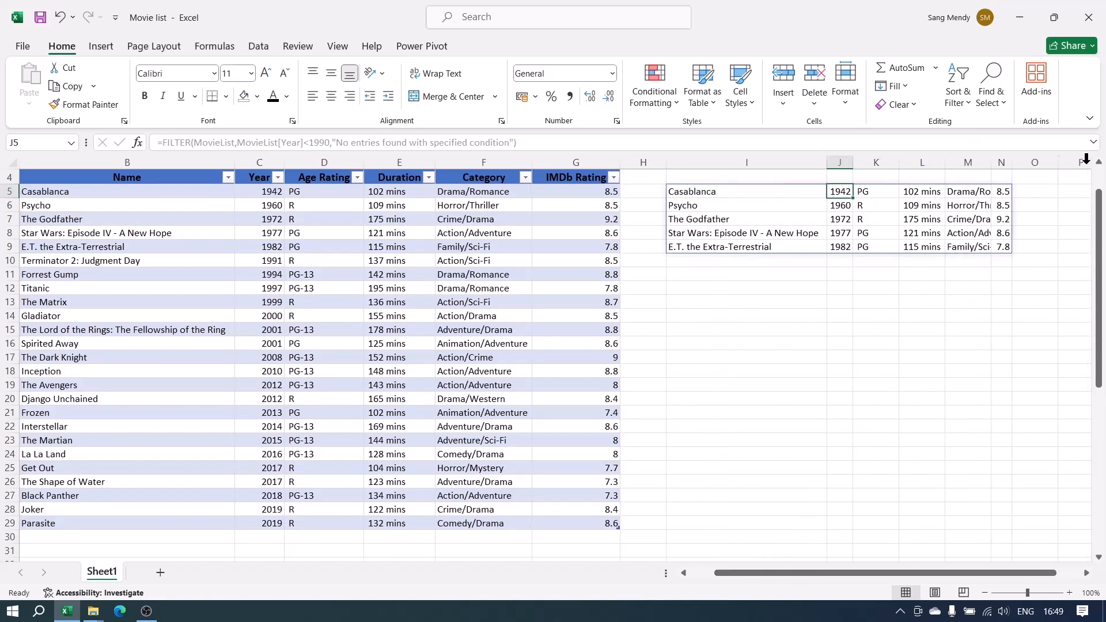
{"action": "double_click", "coordinate": [990, 162]}
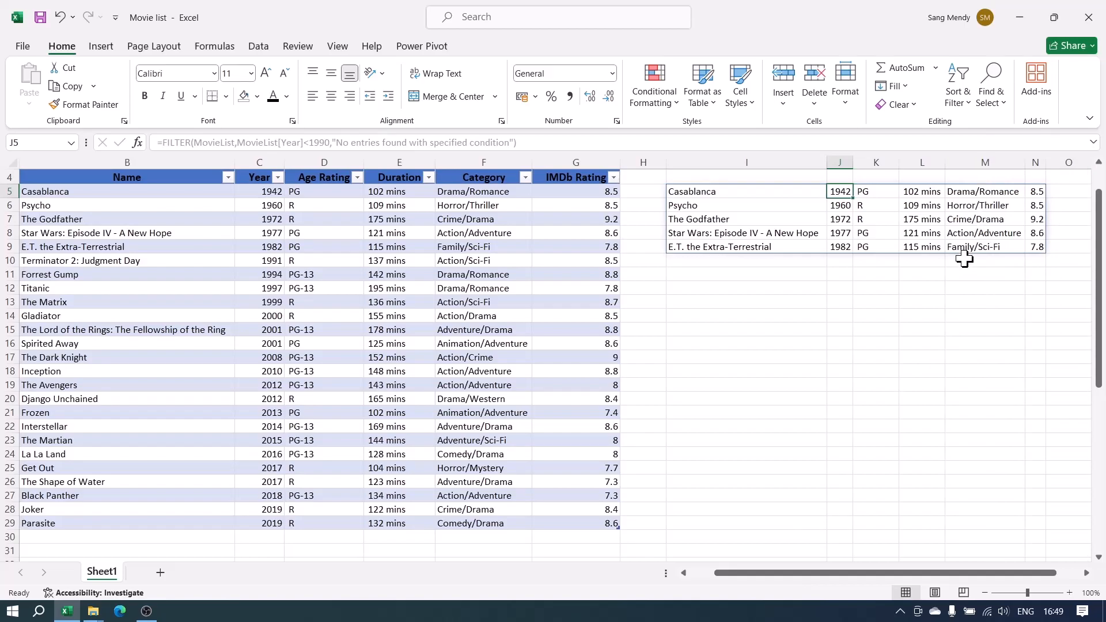